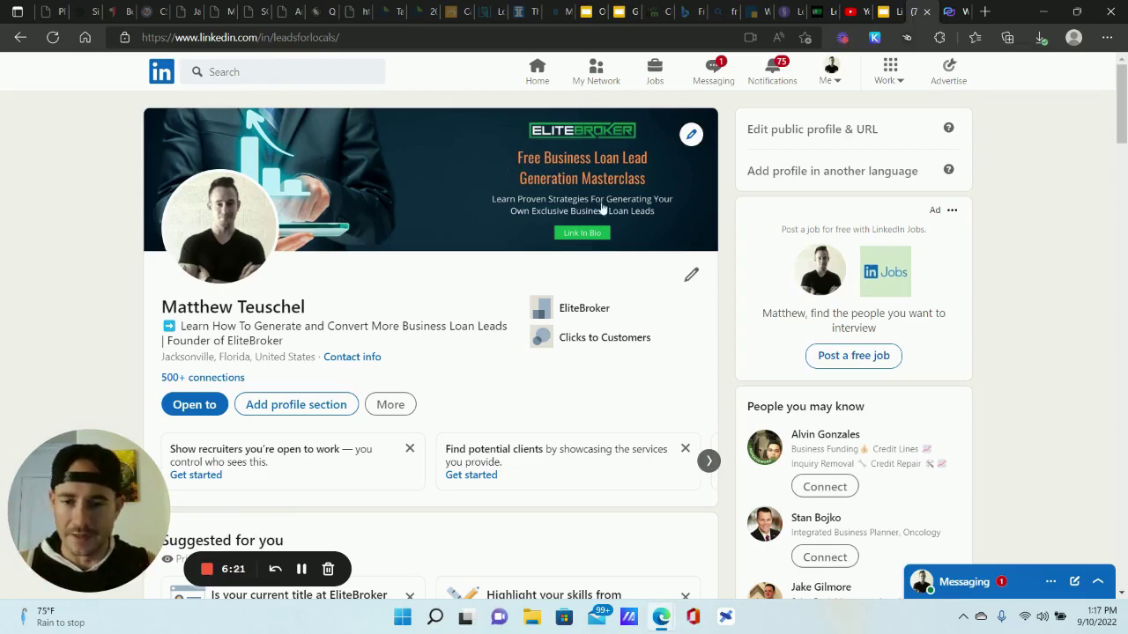
Look over the profile's banner and headline, and locate the About section further down the profile
{"action": "scroll", "coordinate": [394, 268], "scroll_direction": "down", "scroll_amount": 1}
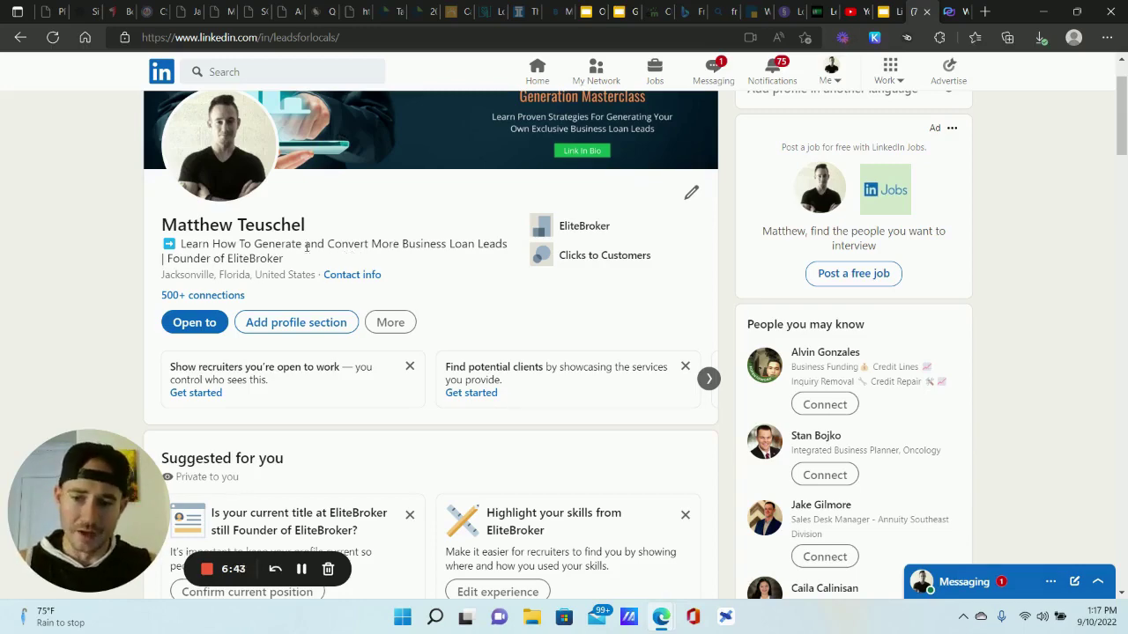
{"action": "scroll", "coordinate": [443, 245], "scroll_direction": "up", "scroll_amount": 1}
{"action": "scroll", "coordinate": [467, 247], "scroll_direction": "down", "scroll_amount": 1}
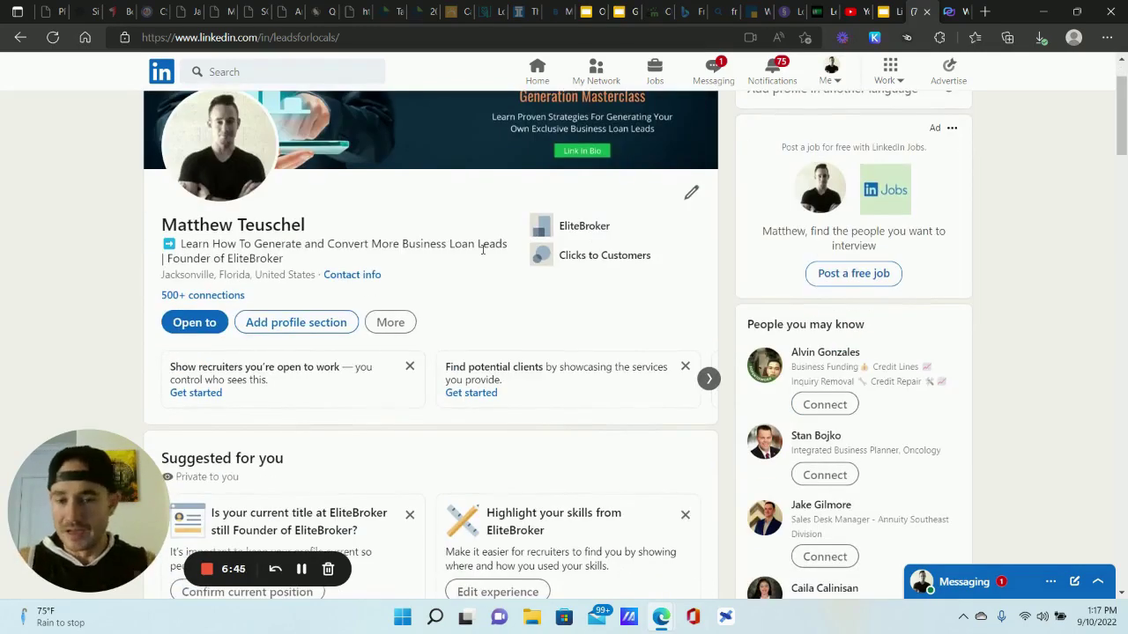
{"action": "scroll", "coordinate": [305, 274], "scroll_direction": "down", "scroll_amount": 10}
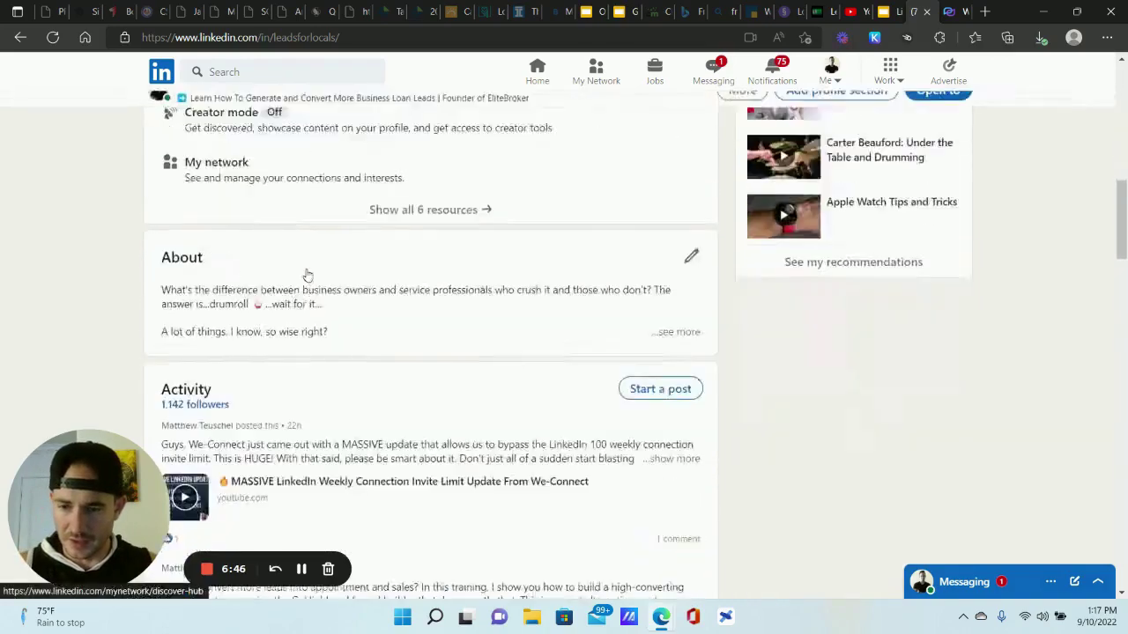
{"action": "scroll", "coordinate": [414, 321], "scroll_direction": "up", "scroll_amount": 10}
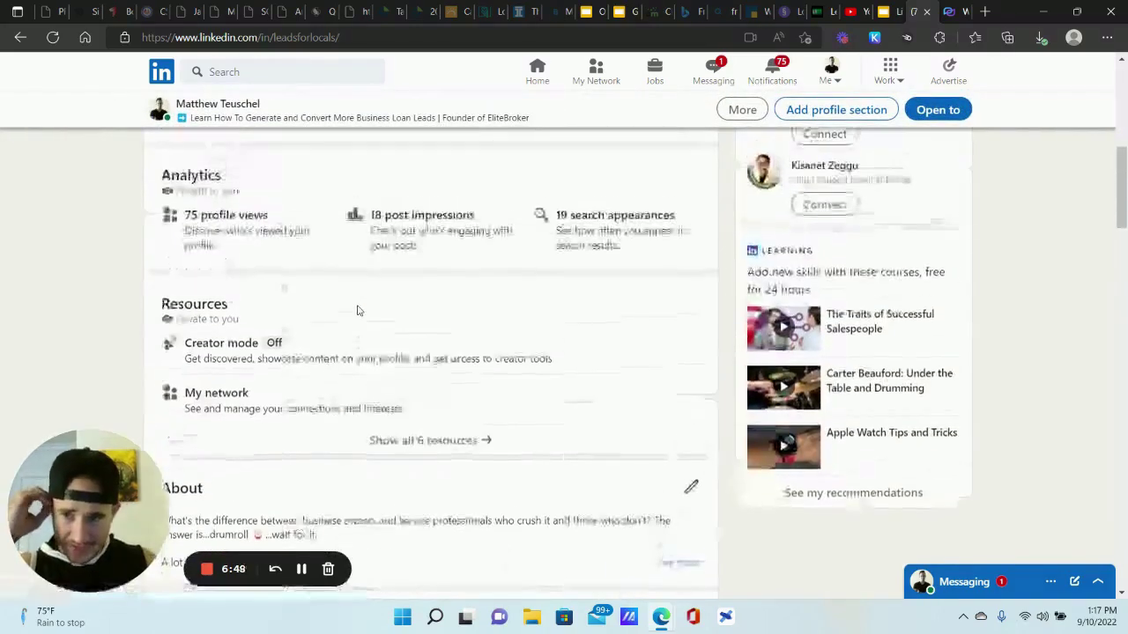
{"action": "scroll", "coordinate": [357, 310], "scroll_direction": "down", "scroll_amount": 8}
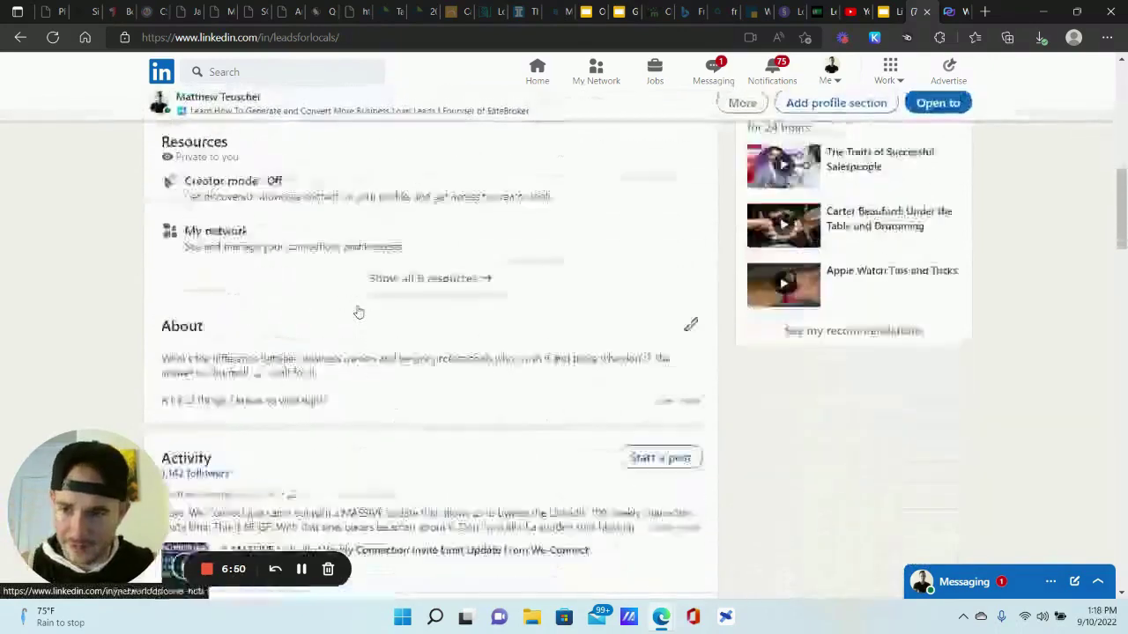
{"action": "scroll", "coordinate": [137, 235], "scroll_direction": "up", "scroll_amount": 2}
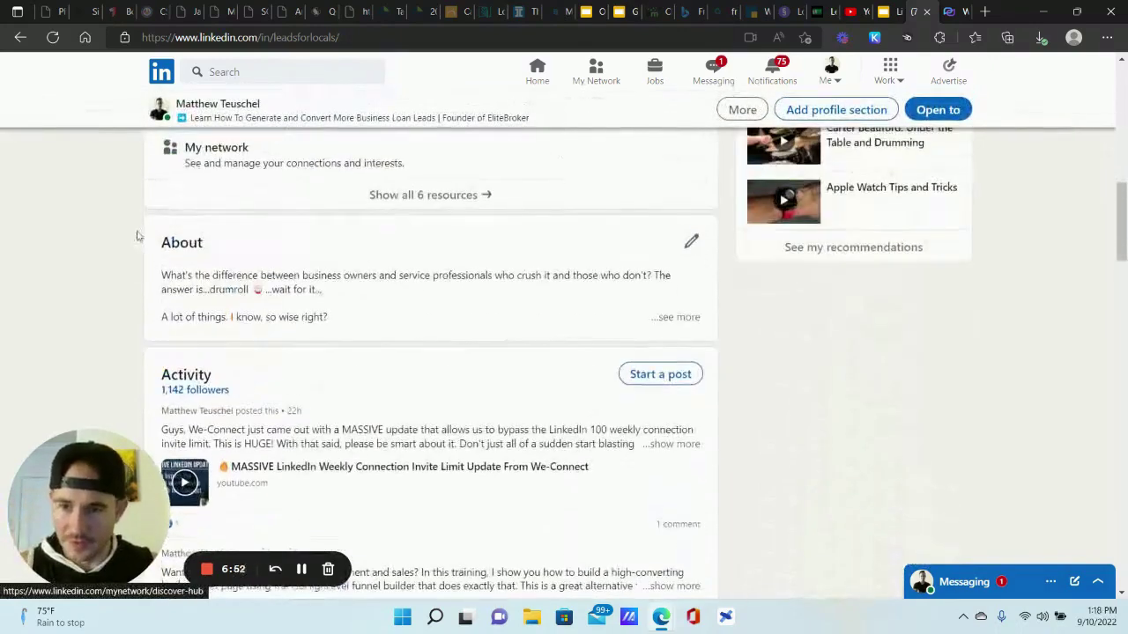
Open the About text for editing, read through to the Free Business Loan Lead Generation Masterclass link, and close it without saving
{"action": "left_click", "coordinate": [692, 243]}
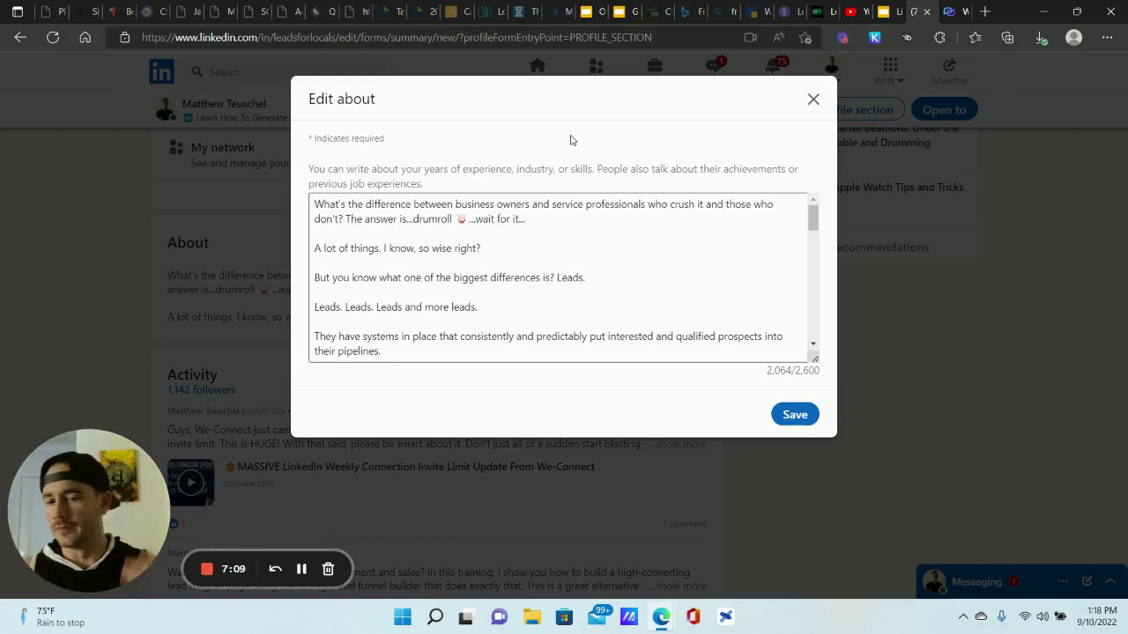
{"action": "scroll", "coordinate": [546, 224], "scroll_direction": "down", "scroll_amount": 6}
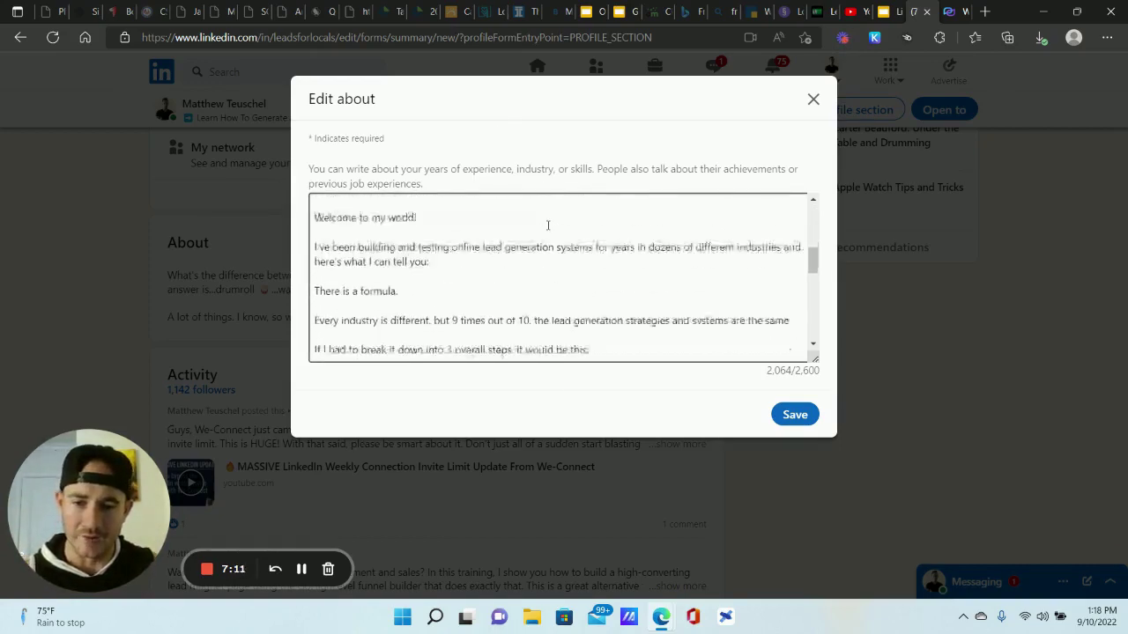
{"action": "scroll", "coordinate": [535, 270], "scroll_direction": "down", "scroll_amount": 2}
{"action": "scroll", "coordinate": [537, 270], "scroll_direction": "up", "scroll_amount": 1}
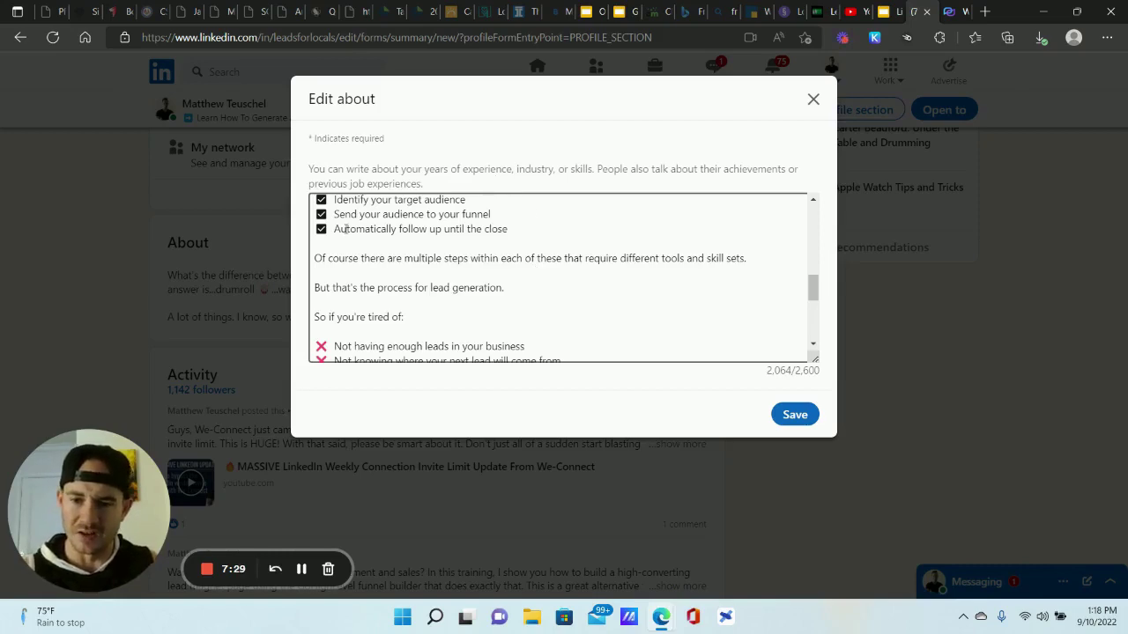
{"action": "scroll", "coordinate": [445, 282], "scroll_direction": "down", "scroll_amount": 1}
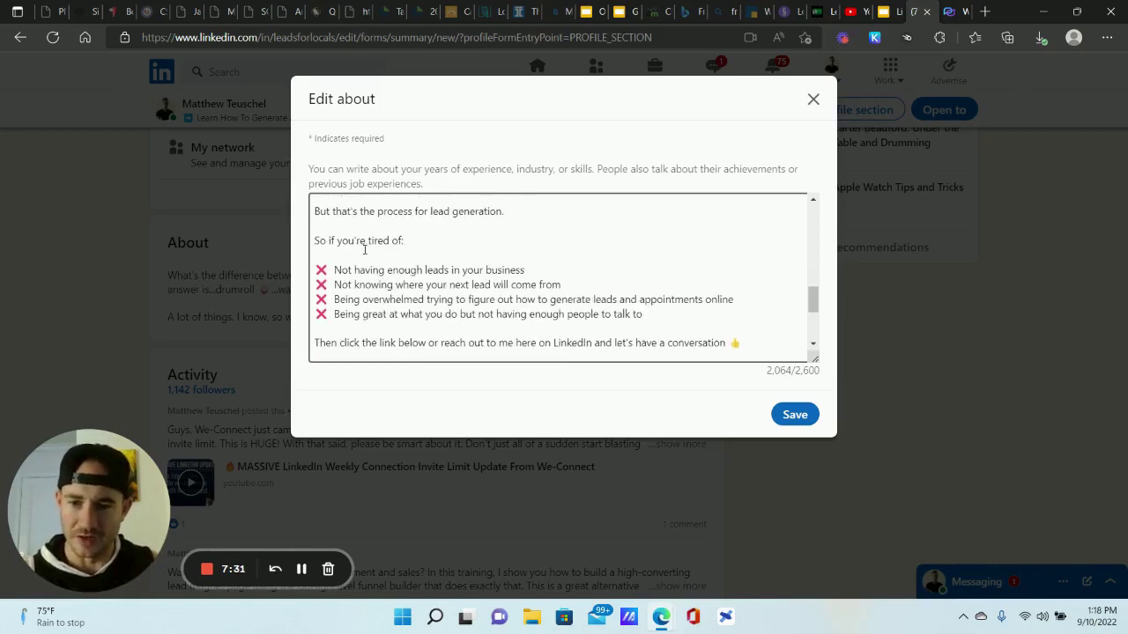
{"action": "scroll", "coordinate": [419, 206], "scroll_direction": "down", "scroll_amount": 1}
{"action": "scroll", "coordinate": [419, 207], "scroll_direction": "down", "scroll_amount": 2}
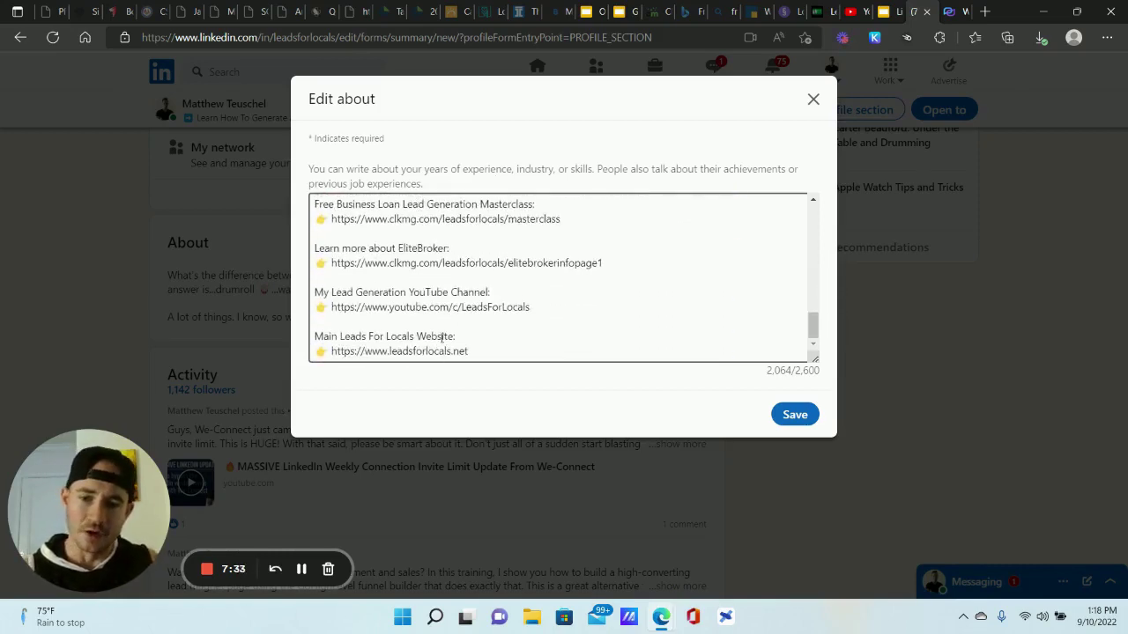
{"action": "scroll", "coordinate": [536, 264], "scroll_direction": "up", "scroll_amount": 1}
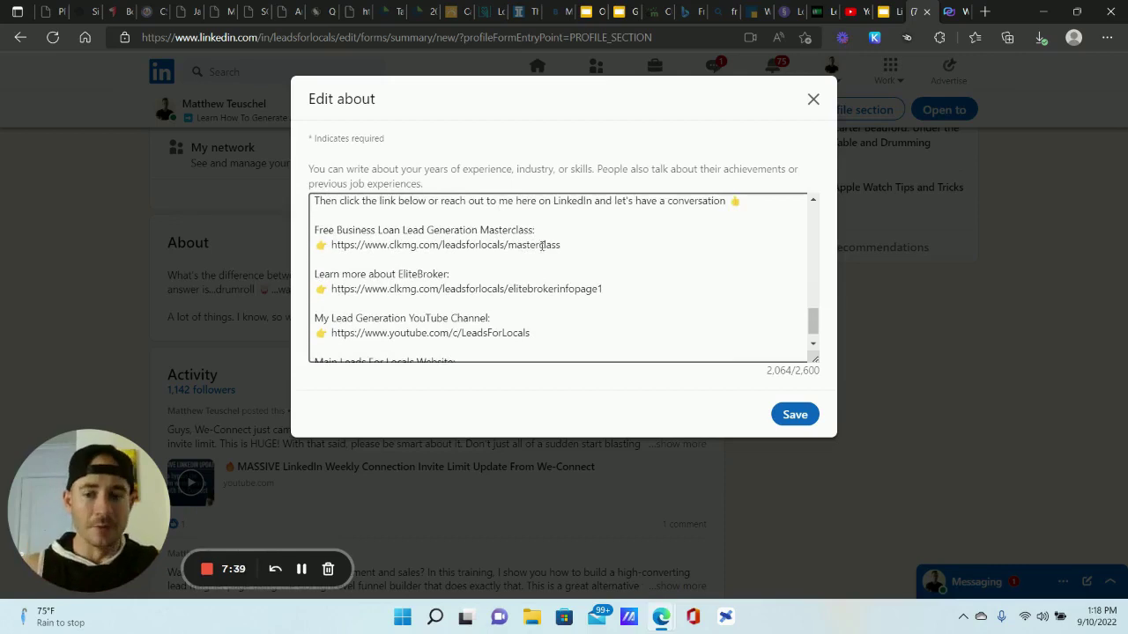
{"action": "left_click_drag", "start_coordinate": [566, 245], "coordinate": [334, 252]}
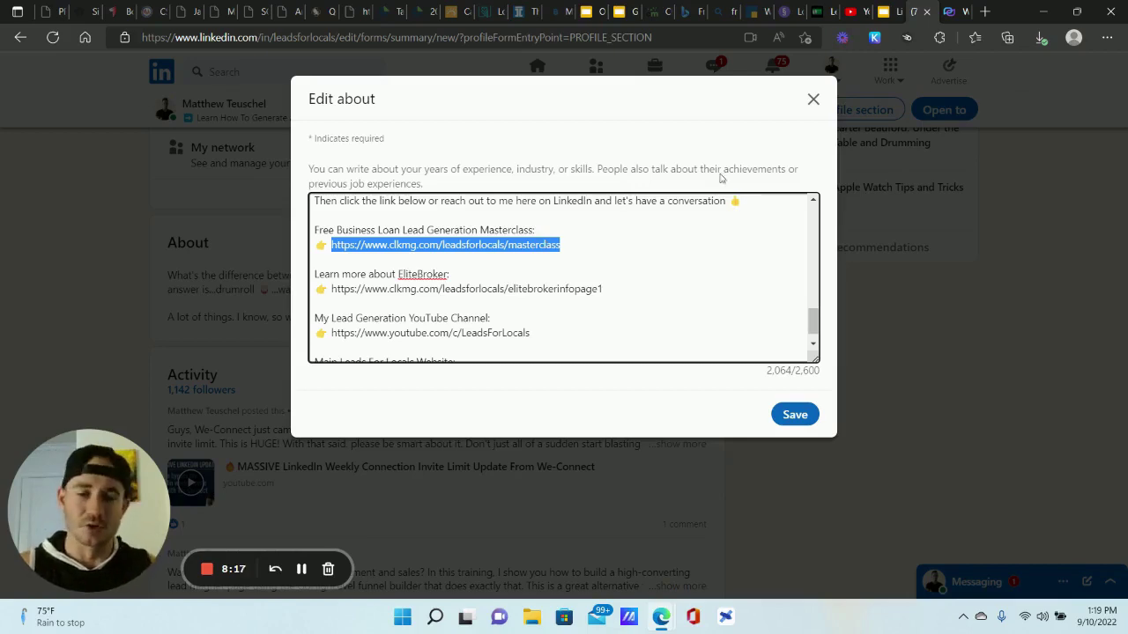
{"action": "left_click", "coordinate": [813, 100]}
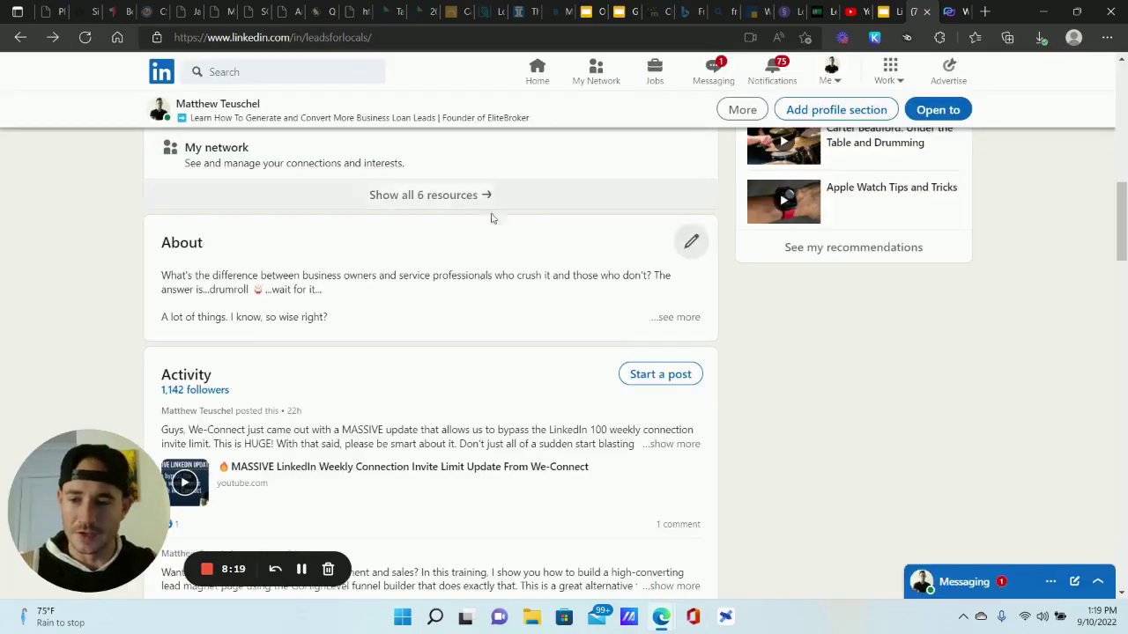
Open the network's full connections list and start a filtered search of the 1st-degree connections
{"action": "scroll", "coordinate": [493, 229], "scroll_direction": "up", "scroll_amount": 2}
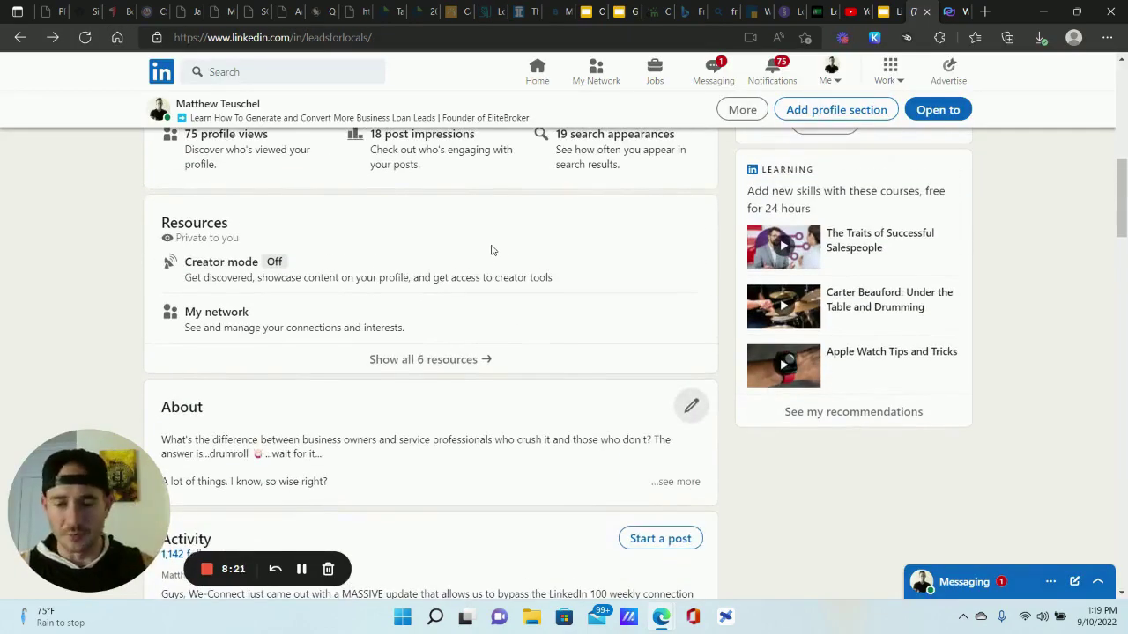
{"action": "scroll", "coordinate": [447, 302], "scroll_direction": "up", "scroll_amount": 1}
{"action": "scroll", "coordinate": [458, 304], "scroll_direction": "up", "scroll_amount": 7}
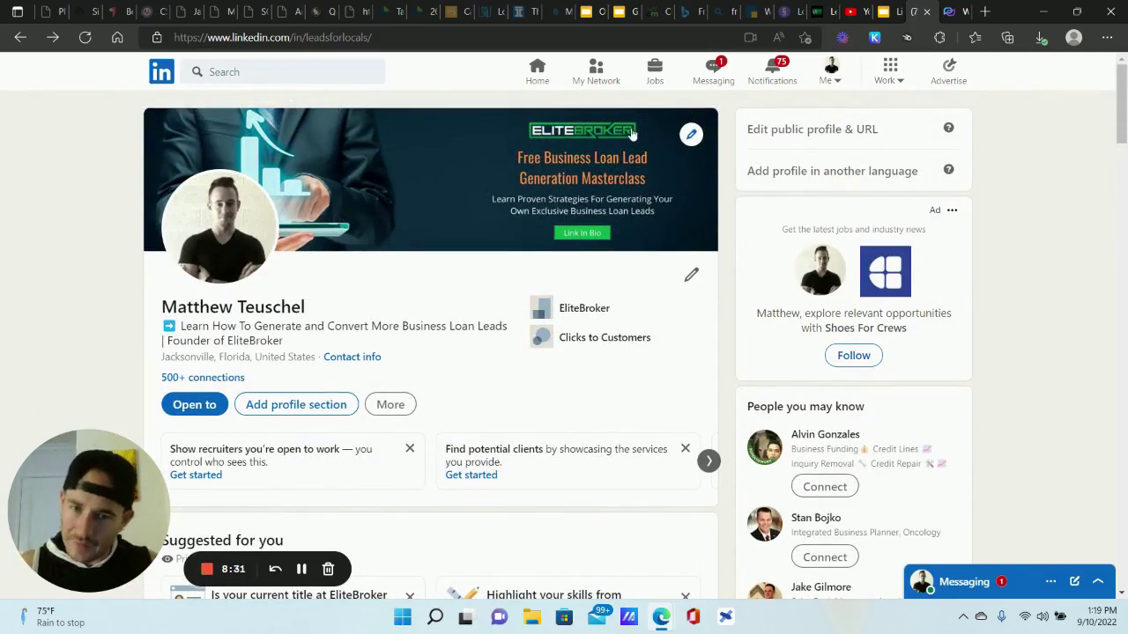
{"action": "left_click", "coordinate": [599, 76]}
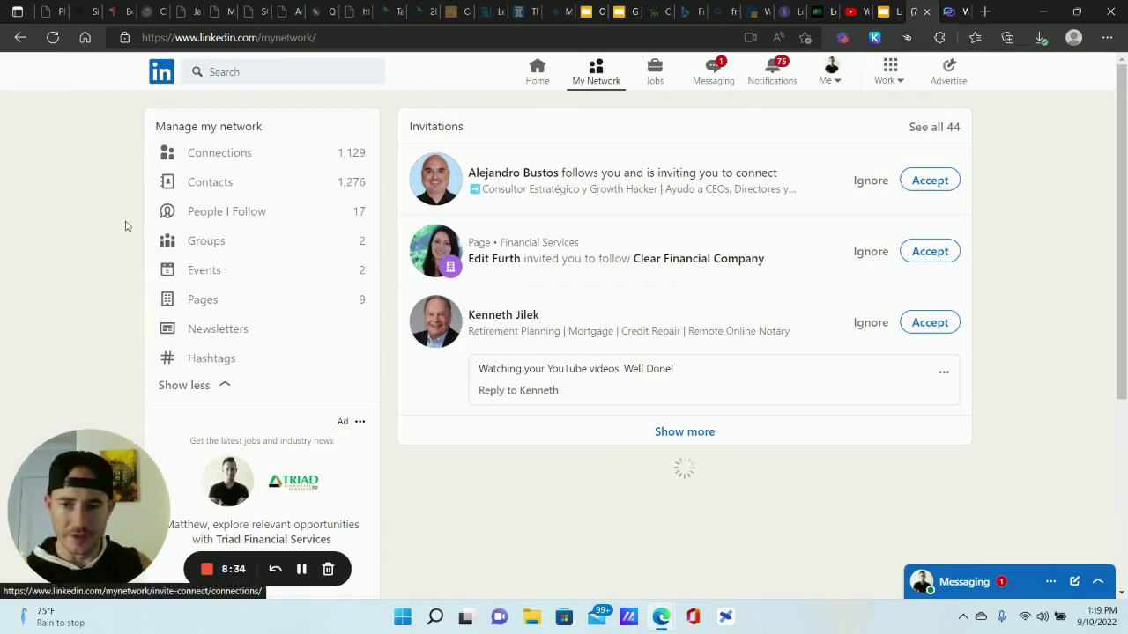
{"action": "left_click", "coordinate": [219, 155]}
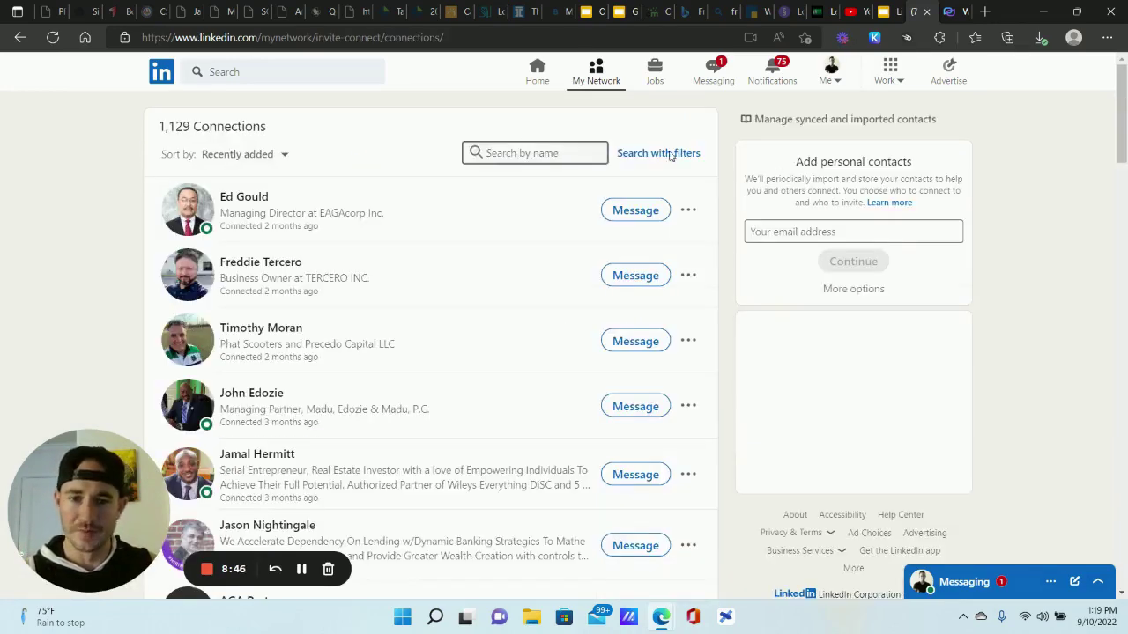
{"action": "left_click", "coordinate": [663, 154]}
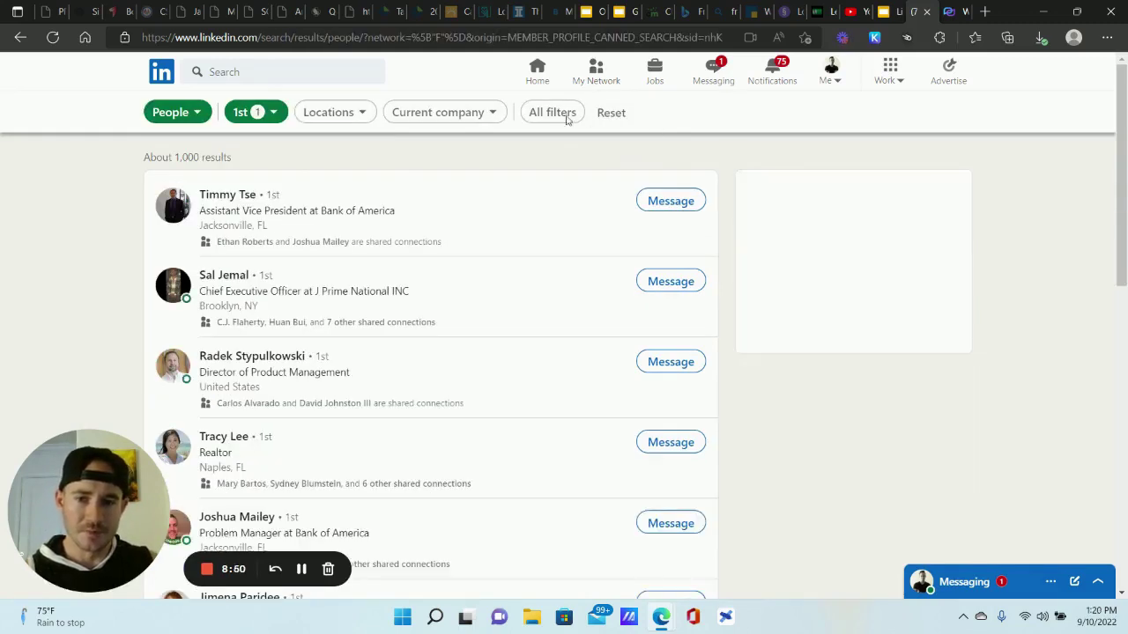
Enter "construction", in quotation marks, as the company keyword in the complete set of people filters
{"action": "left_click", "coordinate": [550, 116]}
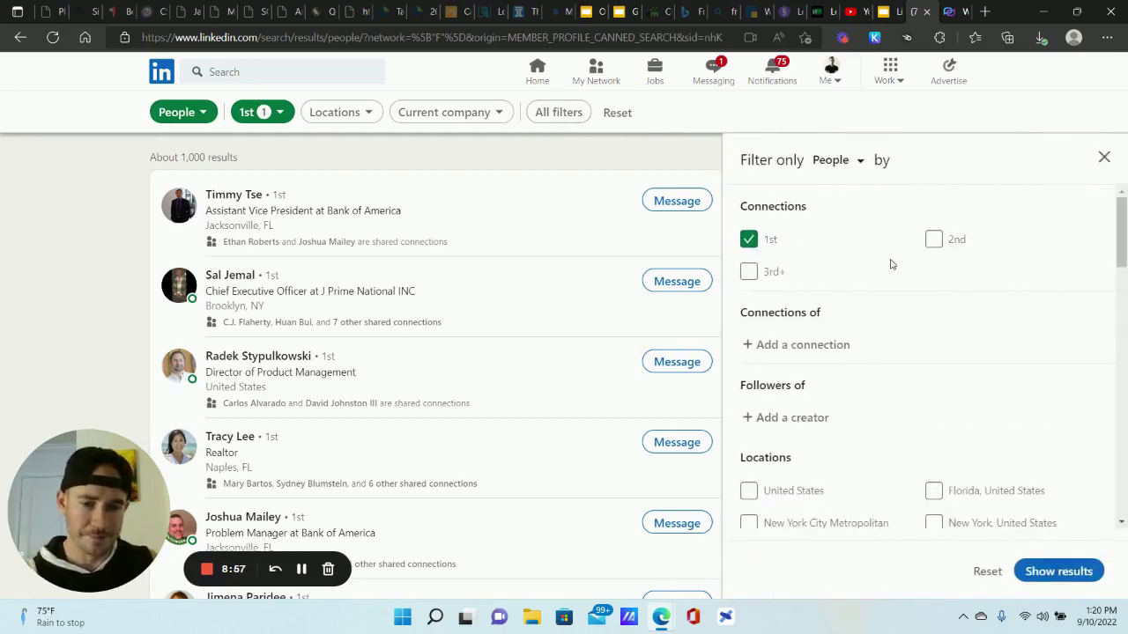
{"action": "scroll", "coordinate": [881, 247], "scroll_direction": "down", "scroll_amount": 3}
{"action": "scroll", "coordinate": [869, 252], "scroll_direction": "down", "scroll_amount": 10}
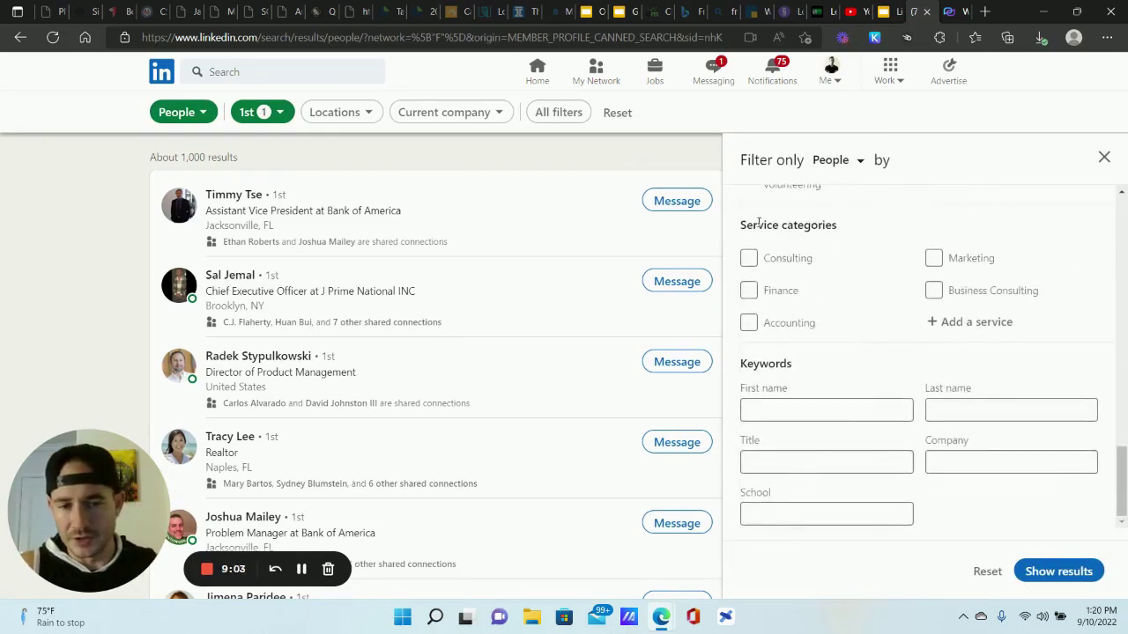
{"action": "left_click", "coordinate": [815, 462]}
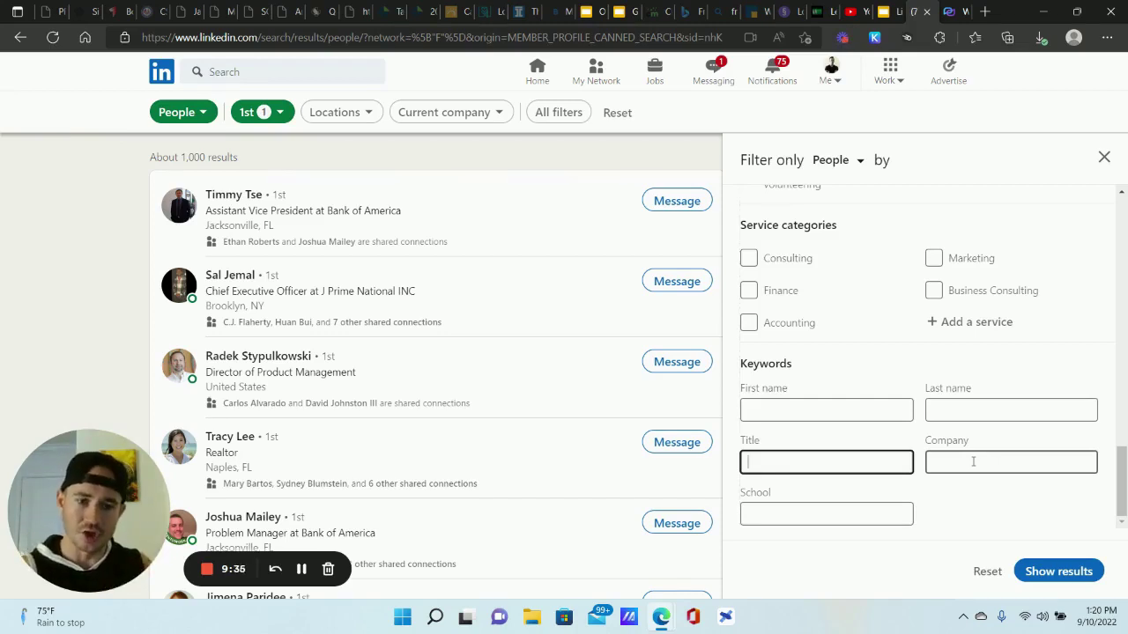
{"action": "left_click", "coordinate": [973, 462]}
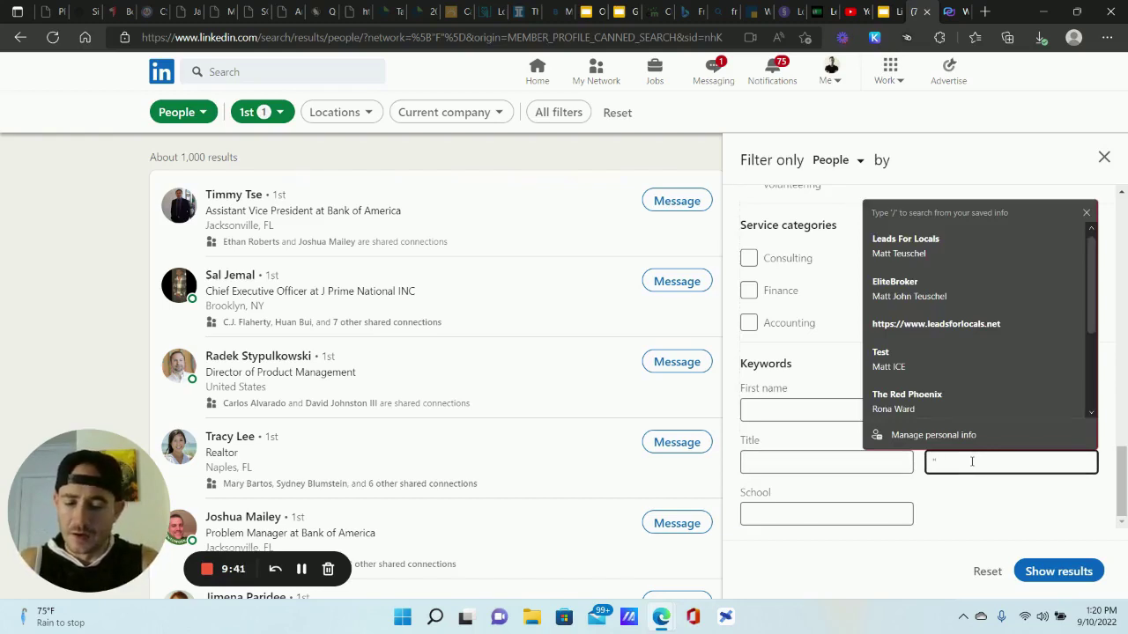
{"action": "type", "text": "cons"}
{"action": "key", "text": "BackSpace"}
{"action": "key", "text": "BackSpace"}
{"action": "key", "text": "BackSpace"}
{"action": "key", "text": "BackSpace"}
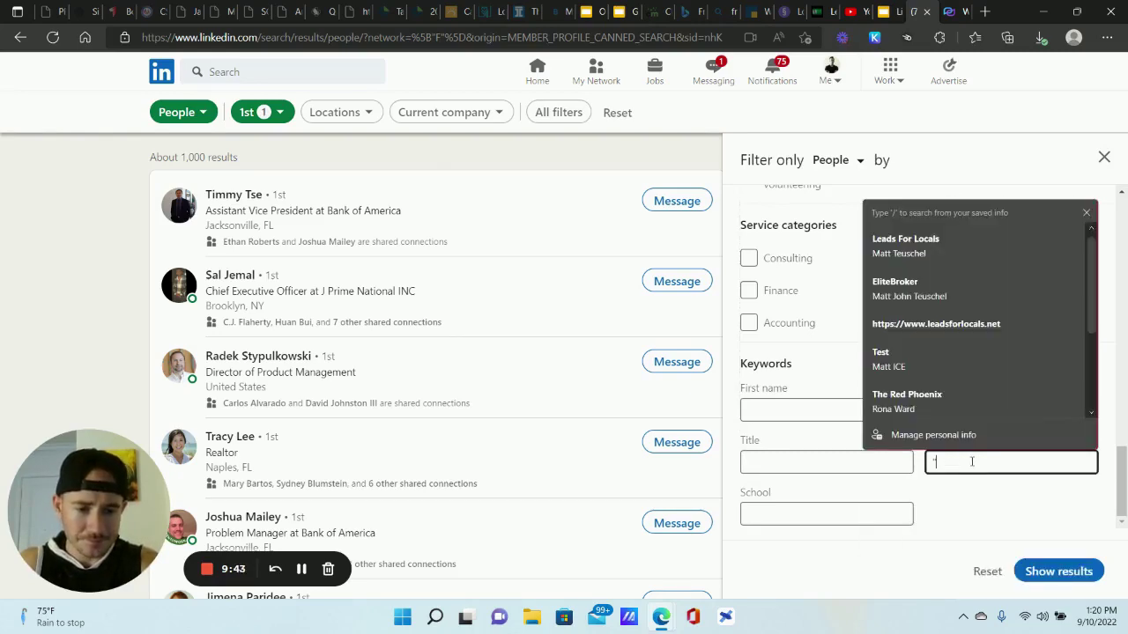
{"action": "type", "text": "\"construction"}
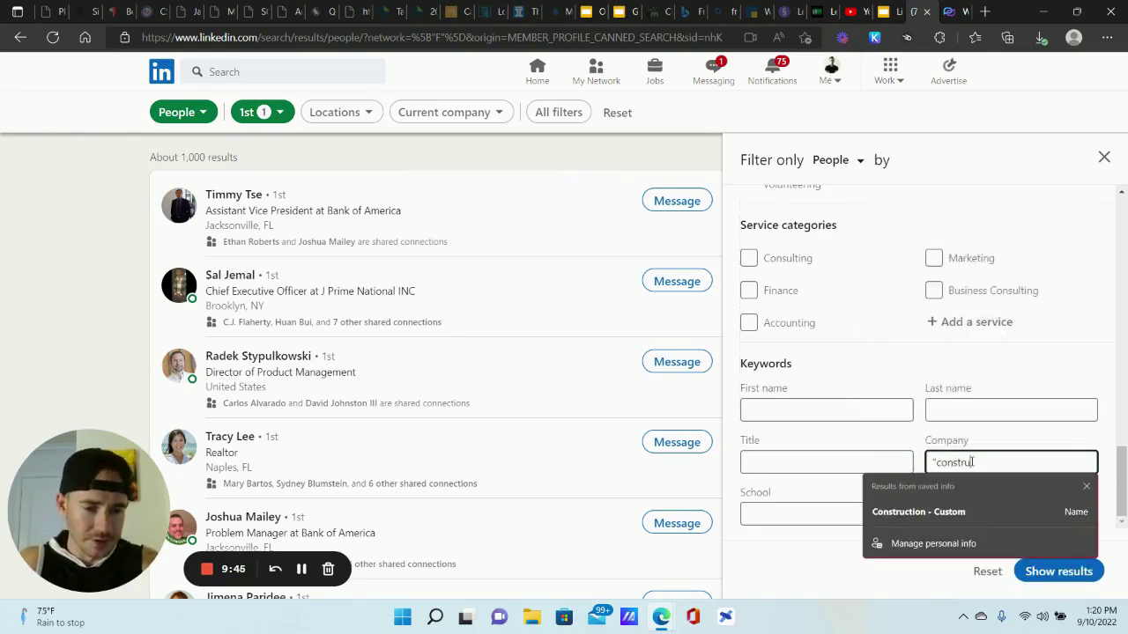
{"action": "double_click", "coordinate": [972, 462]}
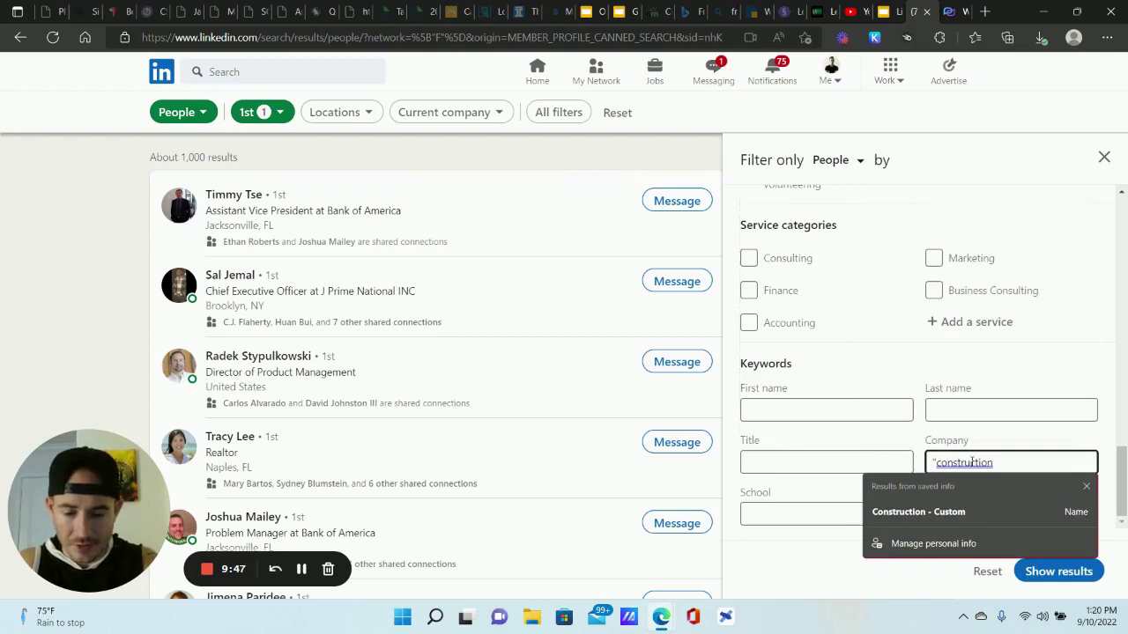
{"action": "type", "text": "\""}
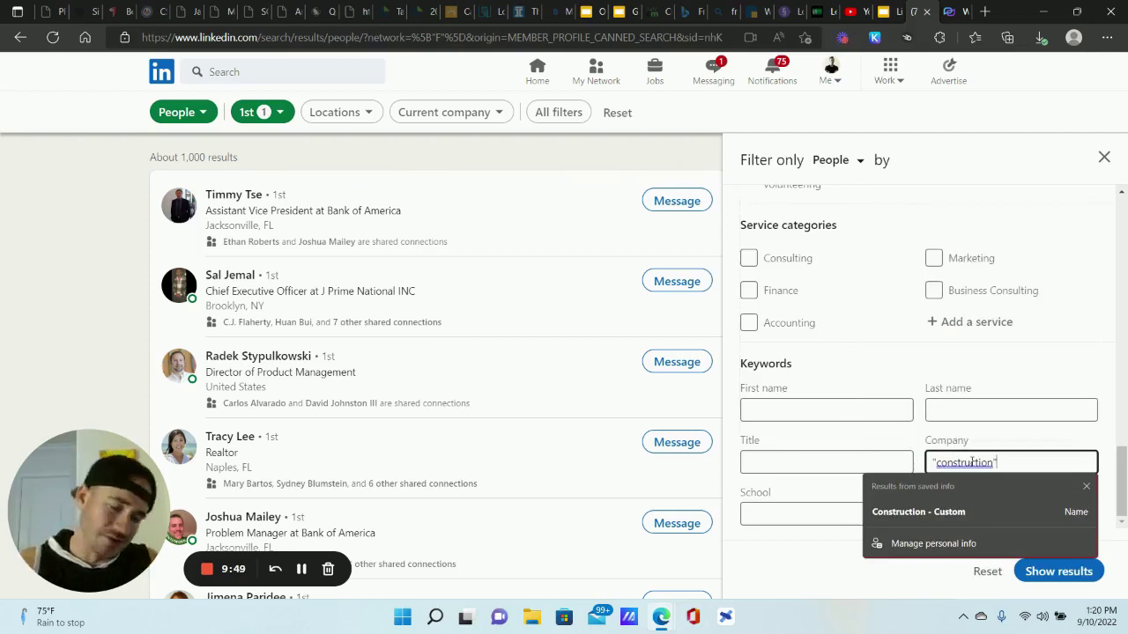
{"action": "key", "text": "Escape"}
Apply the company filter and show the matching 1st-degree connections
{"action": "left_click", "coordinate": [1062, 572]}
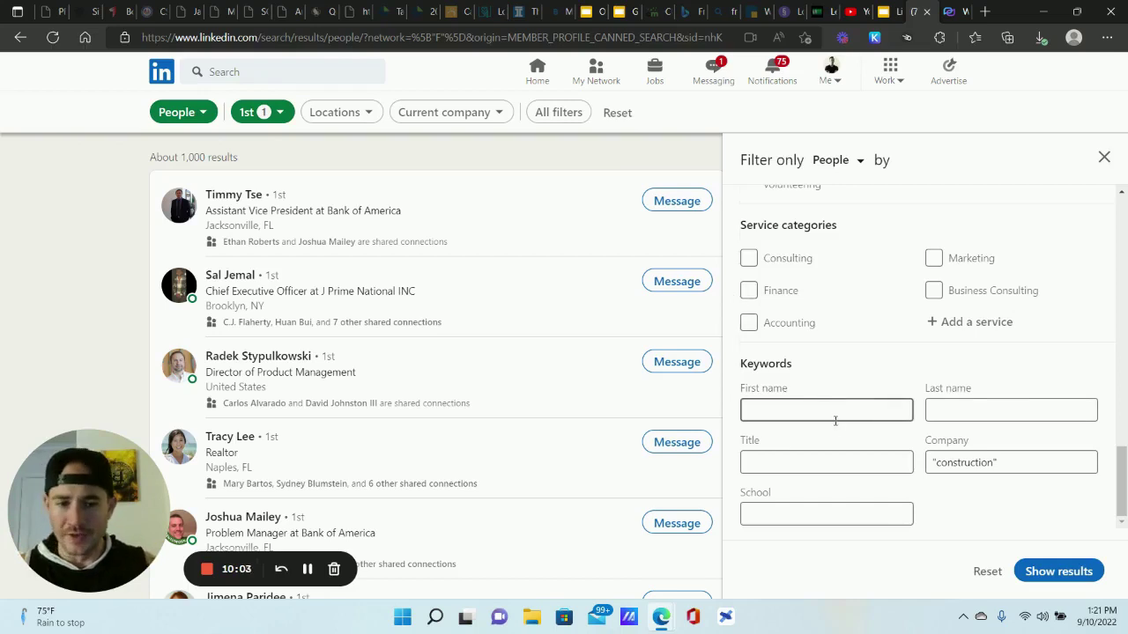
{"action": "scroll", "coordinate": [866, 428], "scroll_direction": "up", "scroll_amount": 4}
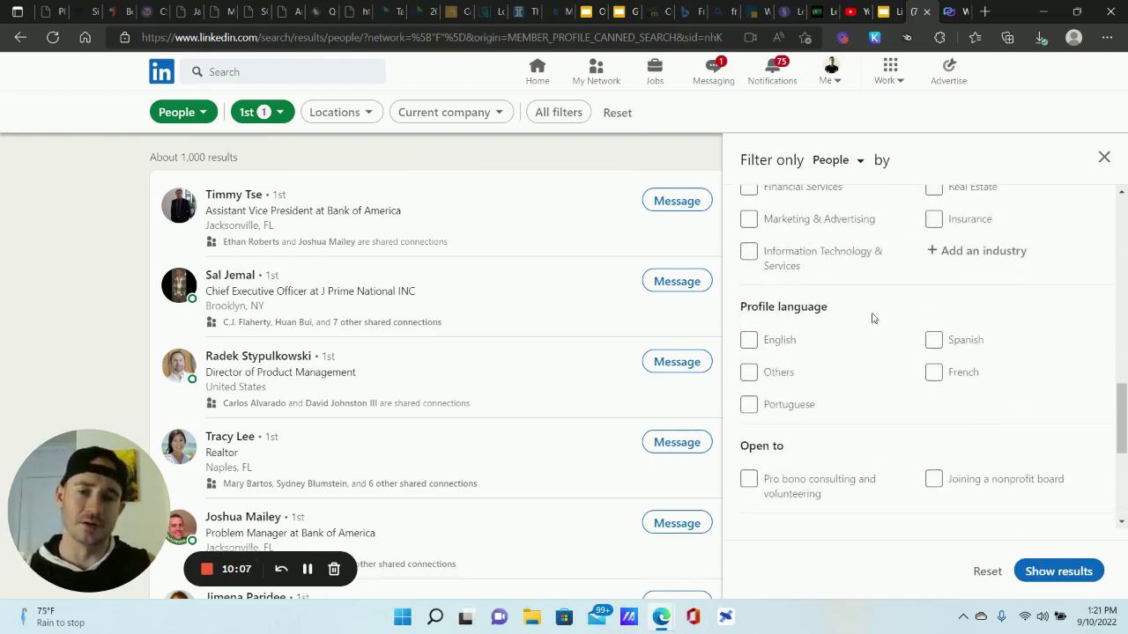
{"action": "left_click", "coordinate": [652, 150]}
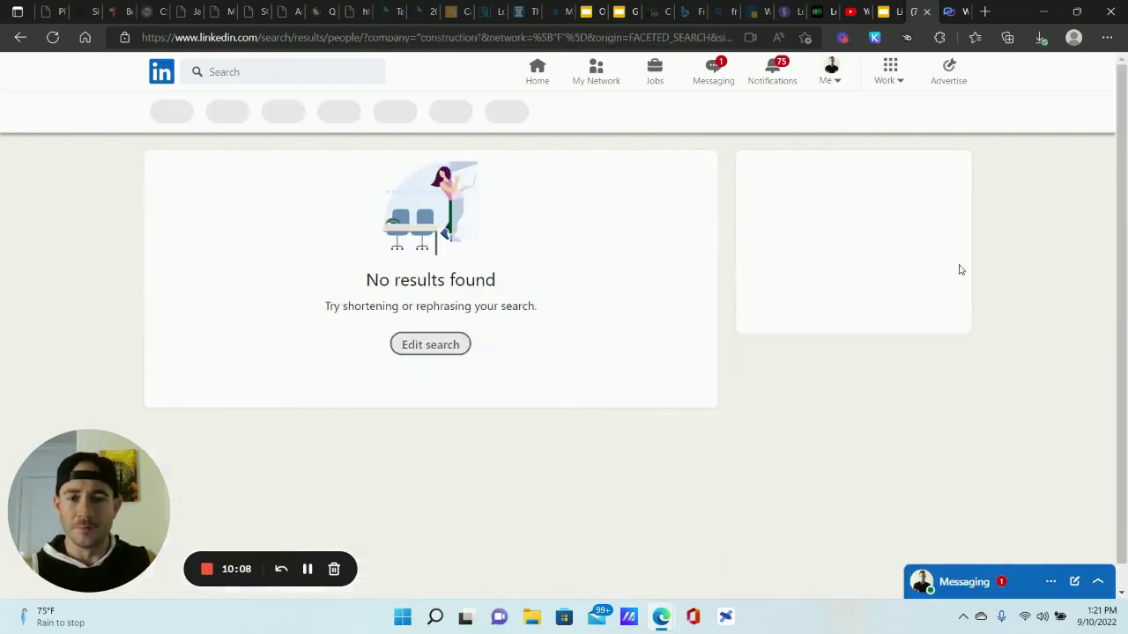
Remove all filters from the people search
{"action": "left_click", "coordinate": [493, 365]}
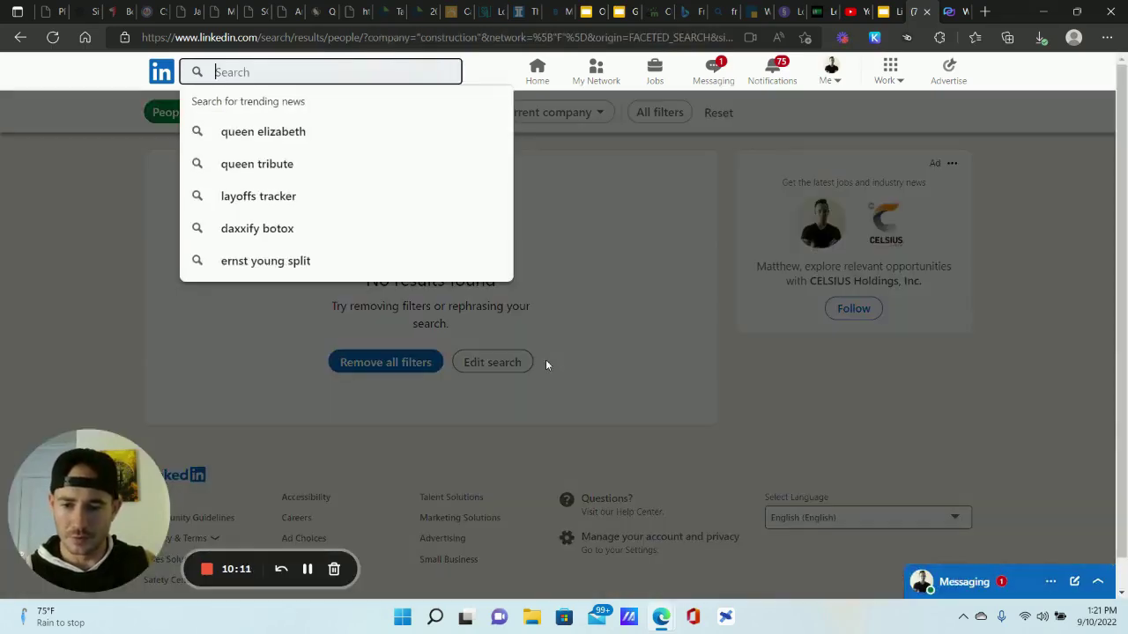
{"action": "left_click", "coordinate": [606, 231]}
{"action": "left_click", "coordinate": [398, 365]}
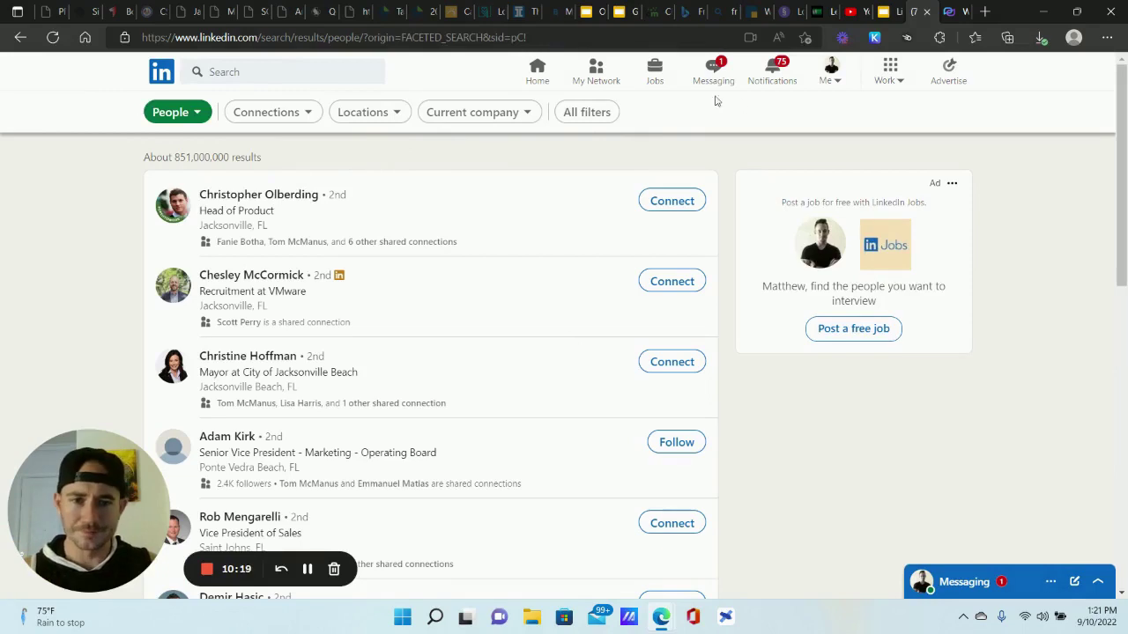
Open the network's full connections list
{"action": "left_click", "coordinate": [595, 70]}
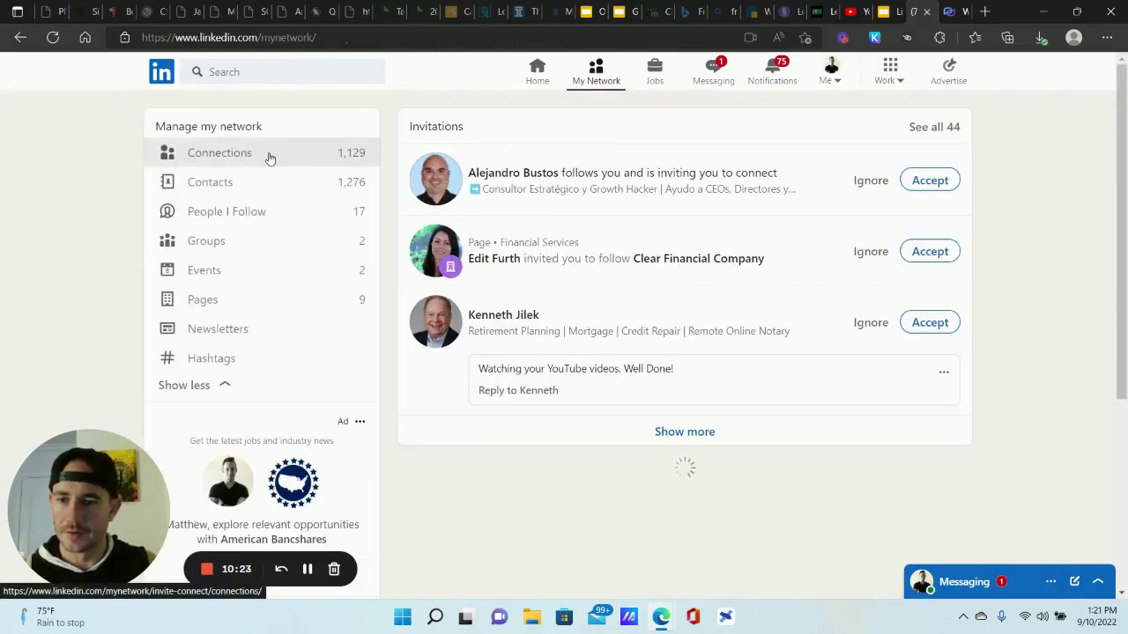
{"action": "left_click", "coordinate": [270, 155]}
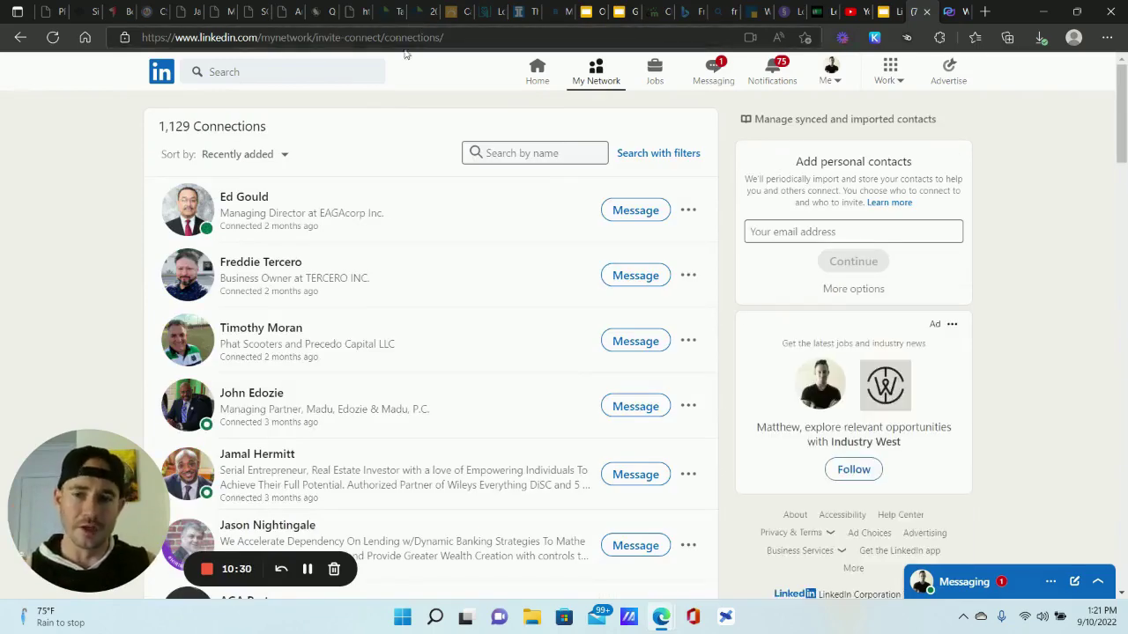
Copy the web address of the full connections list
{"action": "left_click", "coordinate": [369, 39]}
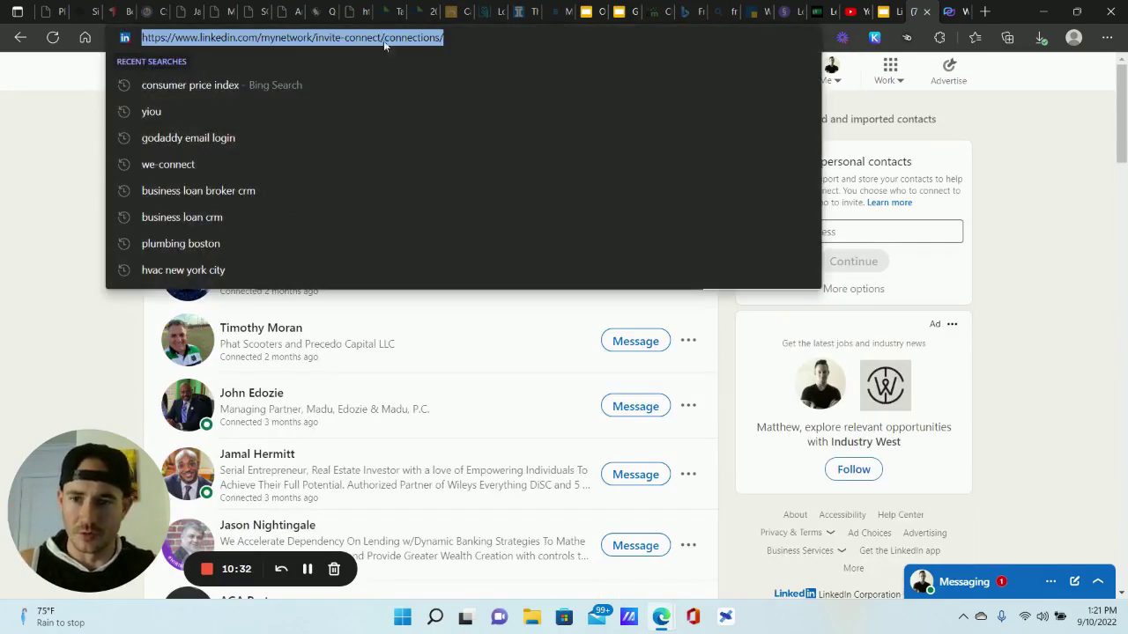
{"action": "left_click", "coordinate": [17, 168]}
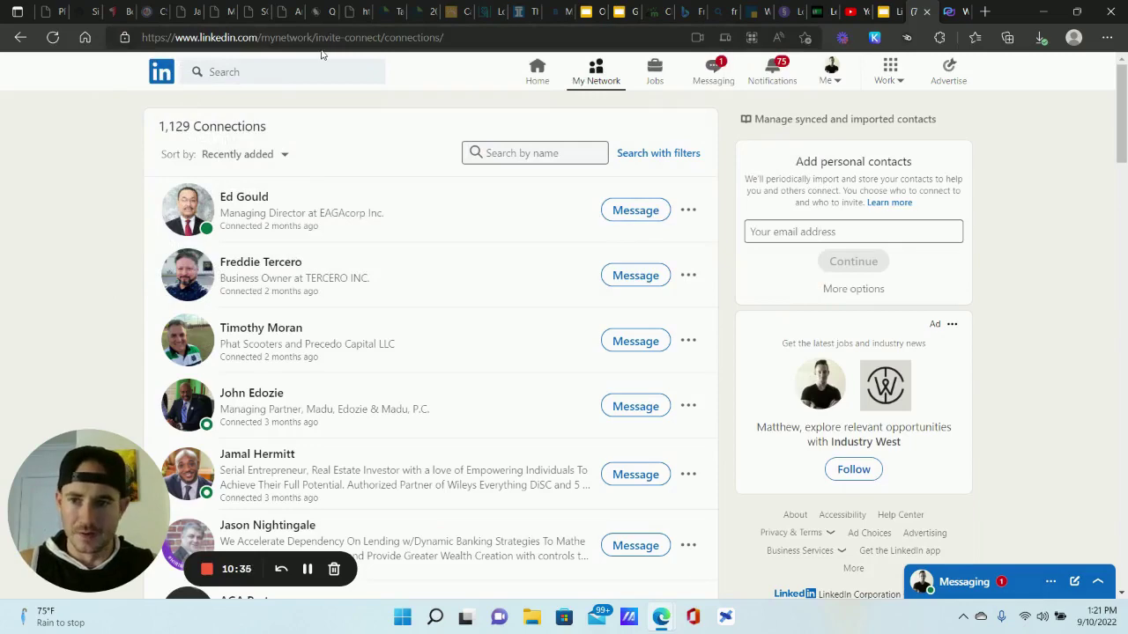
{"action": "left_click", "coordinate": [438, 37]}
{"action": "right_click", "coordinate": [425, 36]}
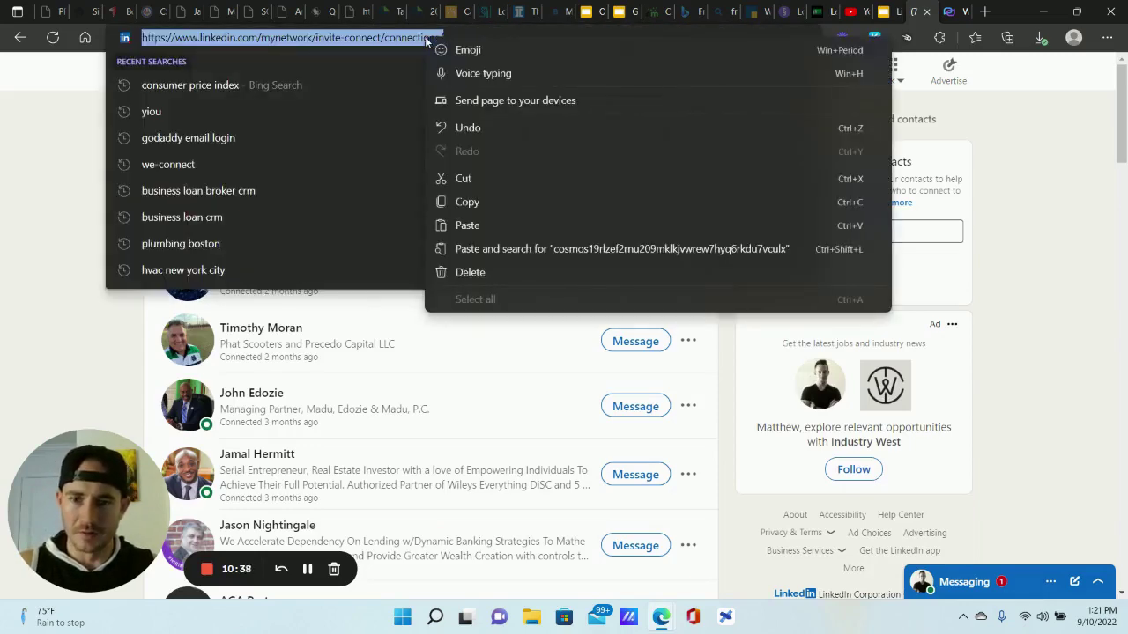
{"action": "left_click", "coordinate": [484, 201]}
{"action": "key", "text": "Escape"}
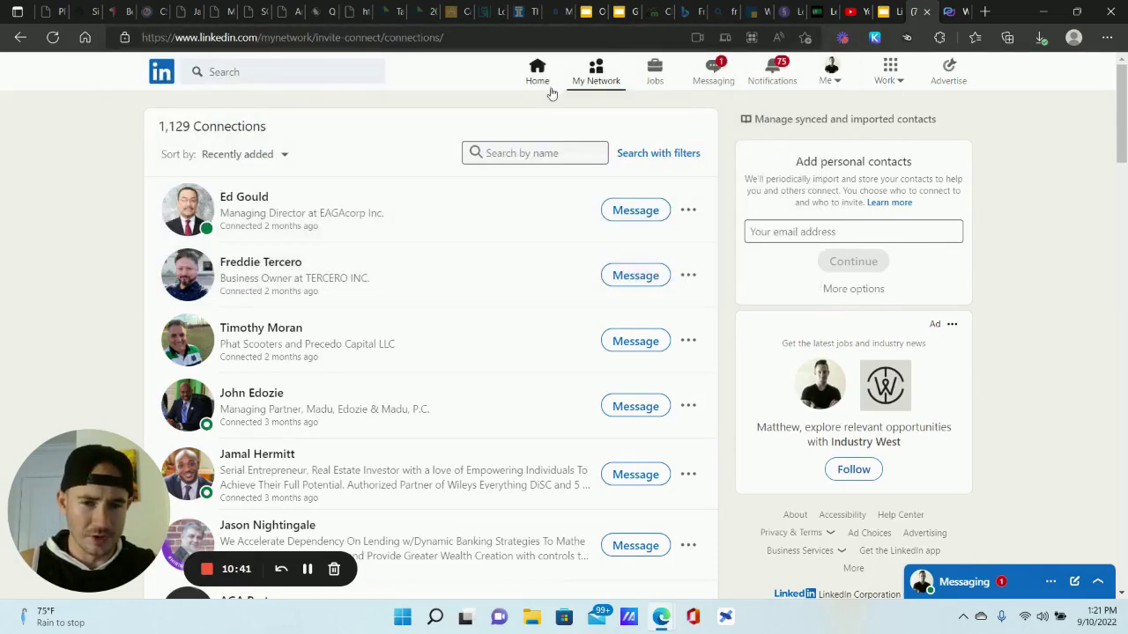
Start a filtered search of the 1st-degree connections and copy the web address of its results page
{"action": "left_click", "coordinate": [696, 155]}
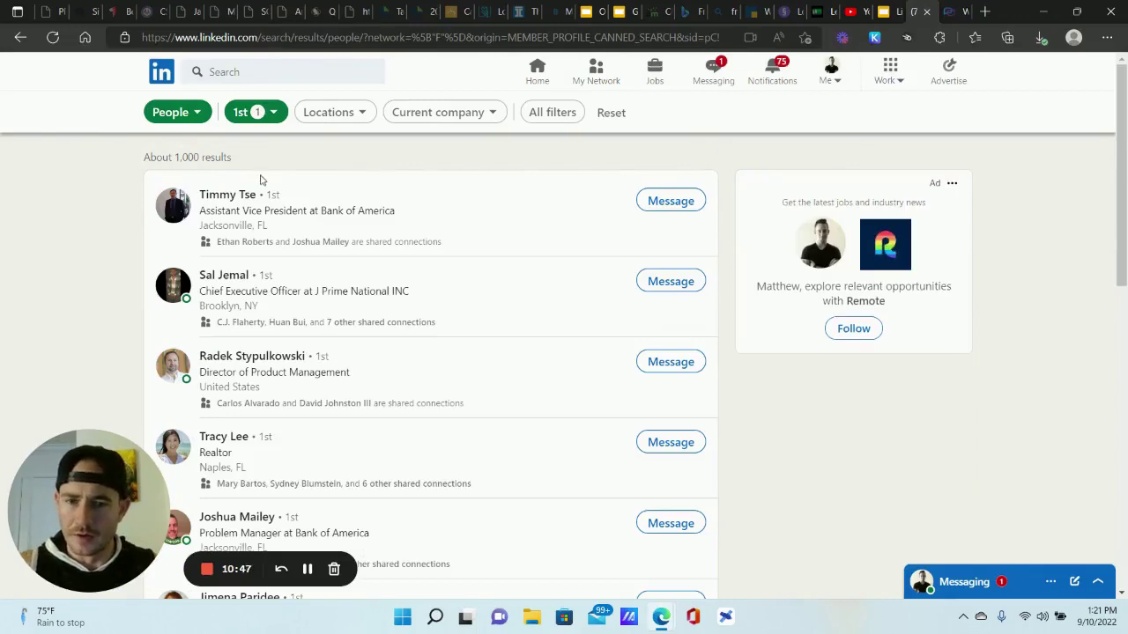
{"action": "left_click", "coordinate": [341, 37]}
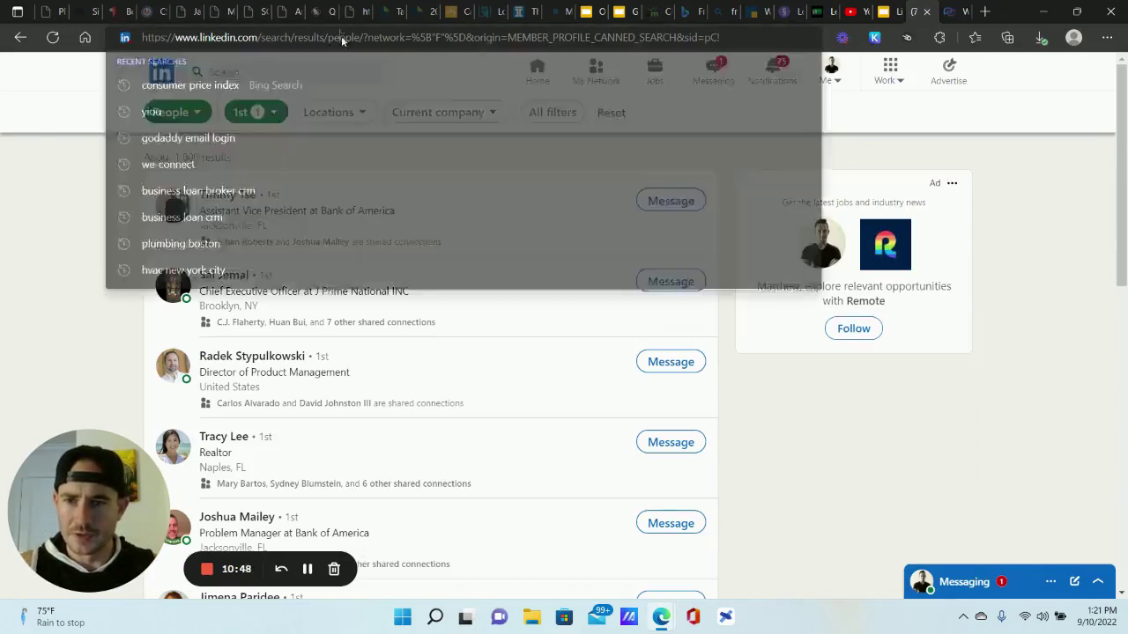
{"action": "right_click", "coordinate": [341, 37]}
{"action": "left_click", "coordinate": [401, 200]}
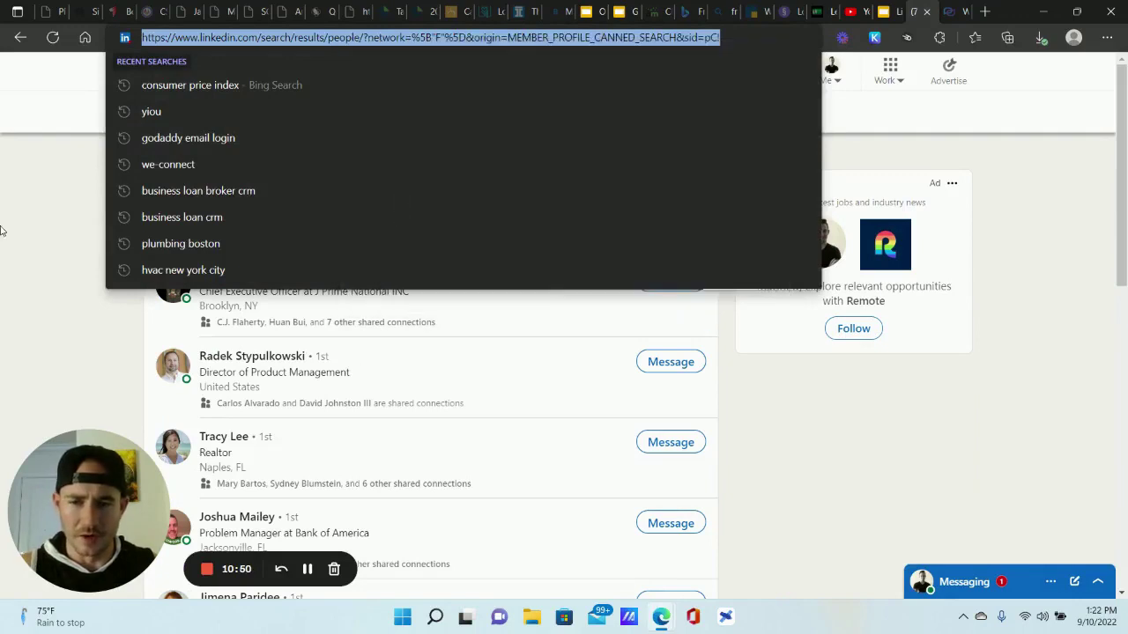
{"action": "left_click", "coordinate": [9, 203]}
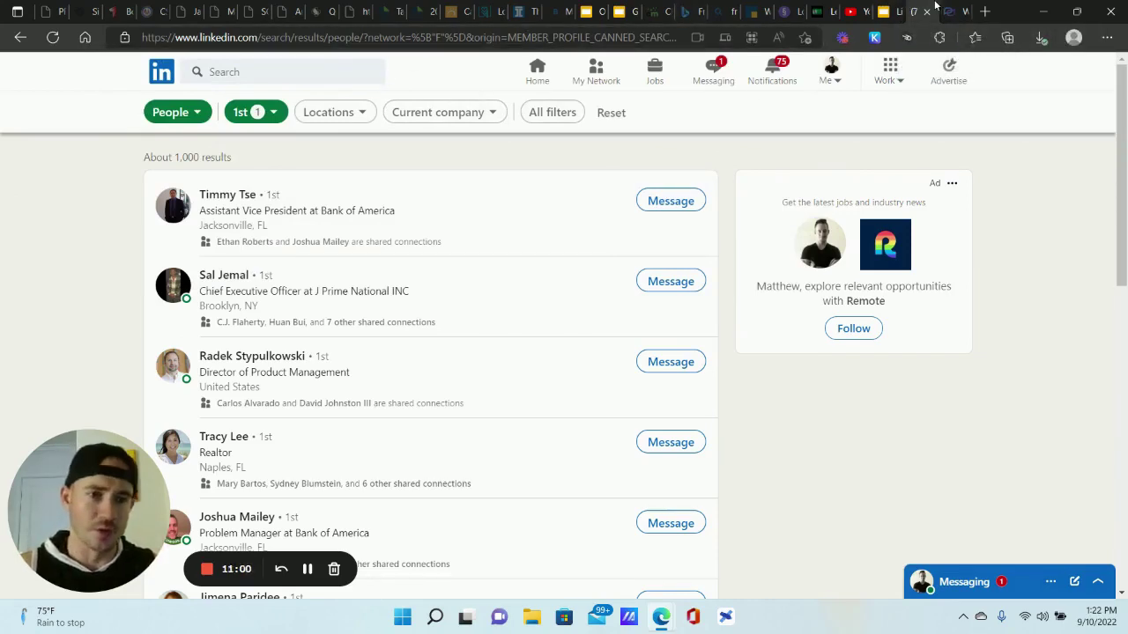
Switch to We-Connect and open the saved contact lists
{"action": "left_click", "coordinate": [936, 7]}
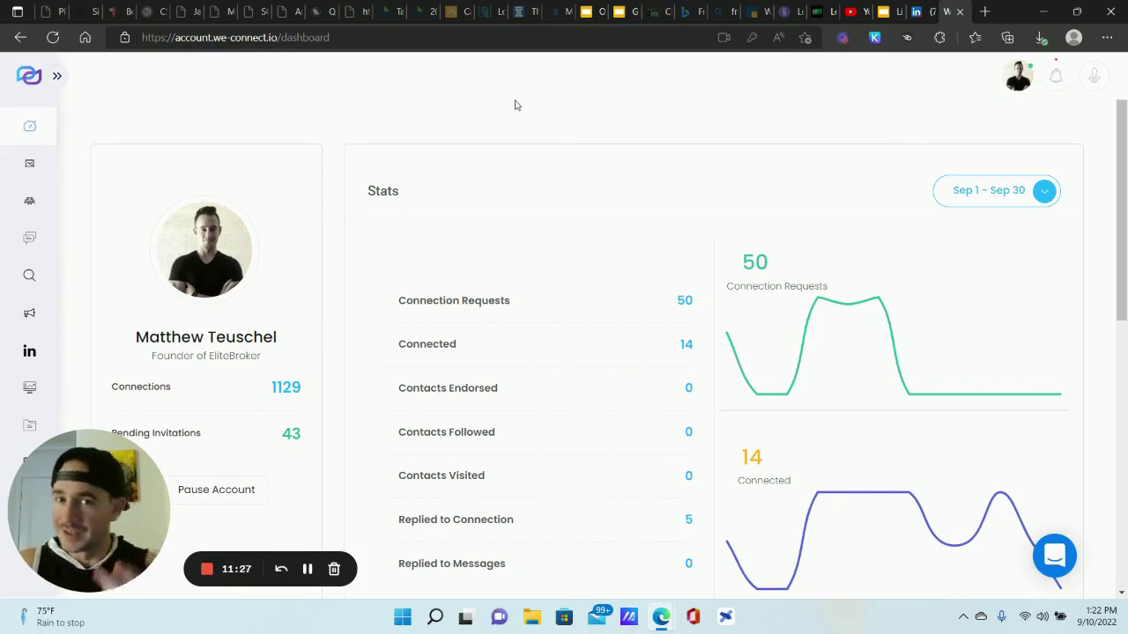
{"action": "mouse_move", "coordinate": [28, 181]}
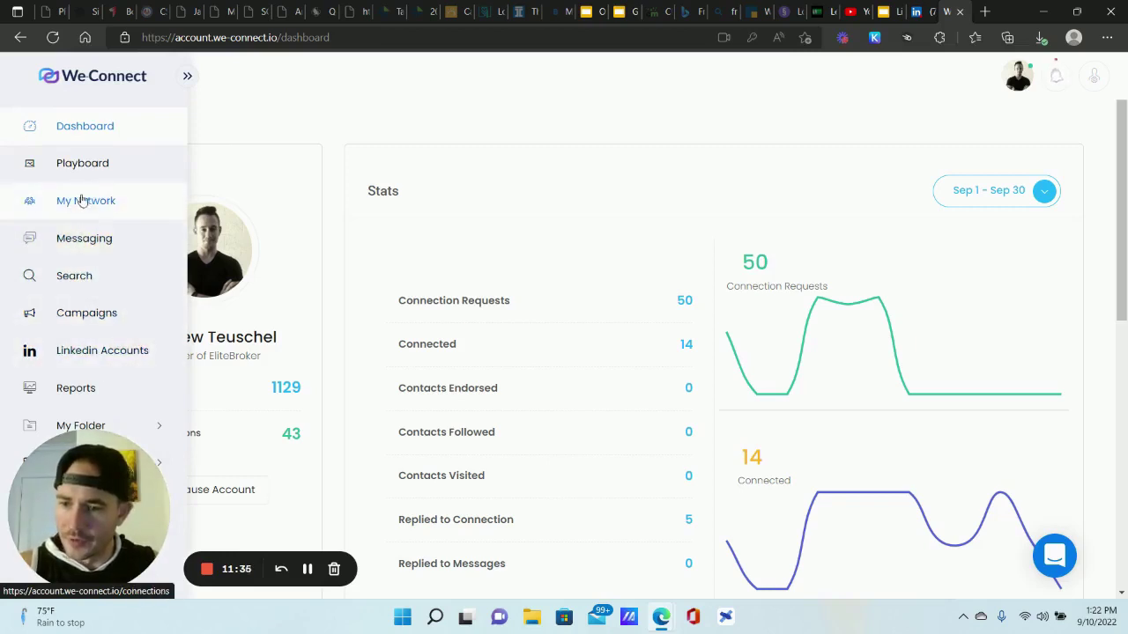
{"action": "left_click_drag", "start_coordinate": [118, 483], "coordinate": [301, 467]}
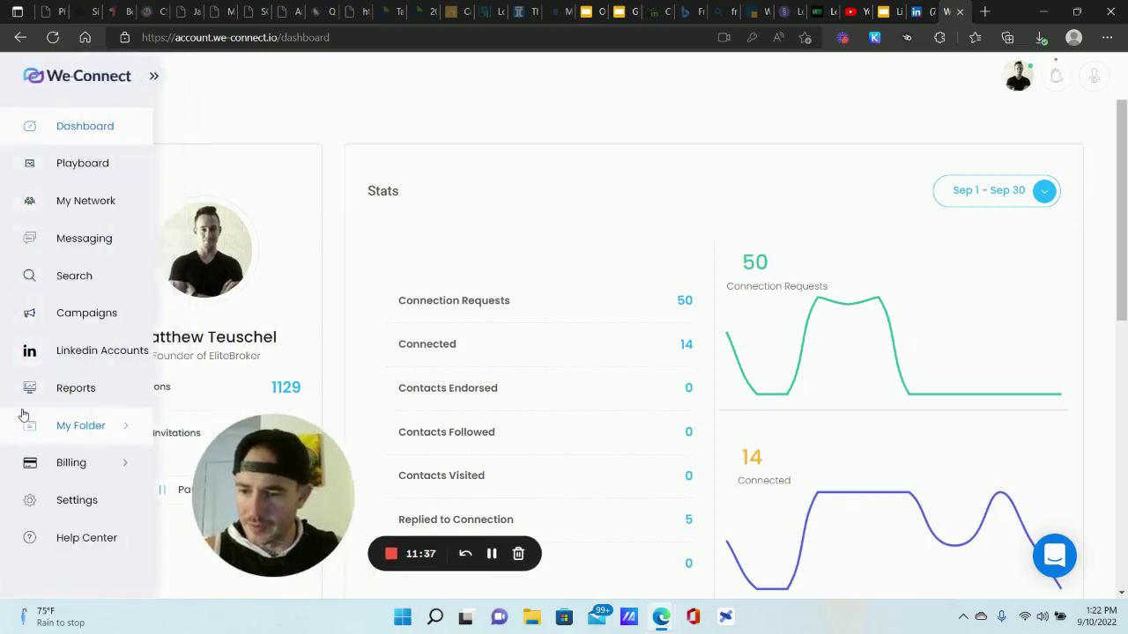
{"action": "left_click", "coordinate": [95, 427]}
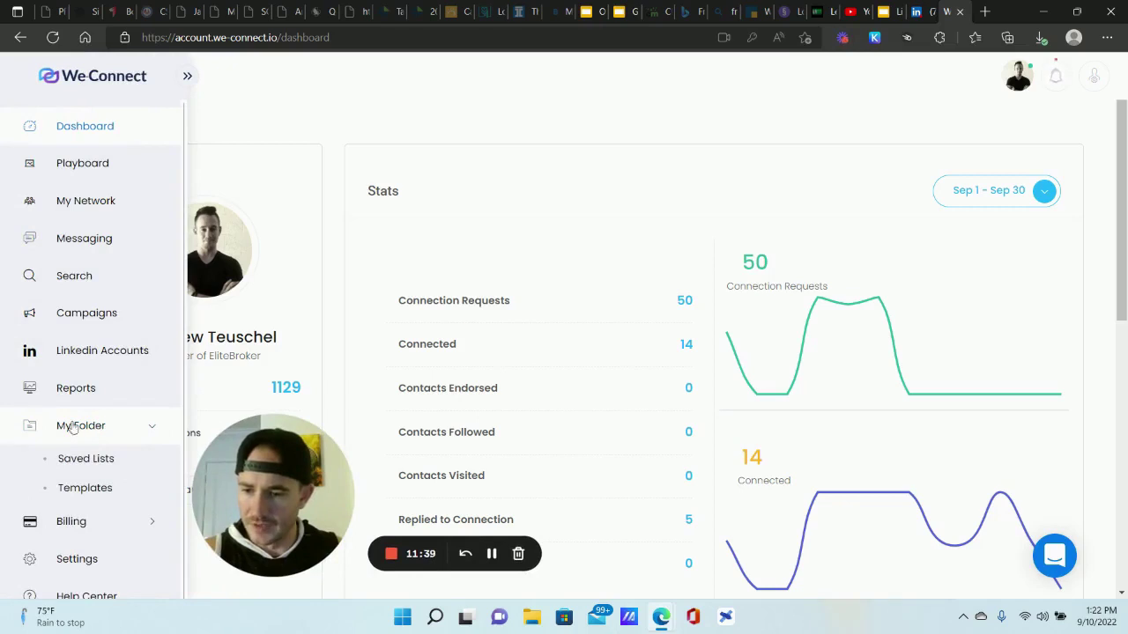
{"action": "left_click", "coordinate": [88, 460]}
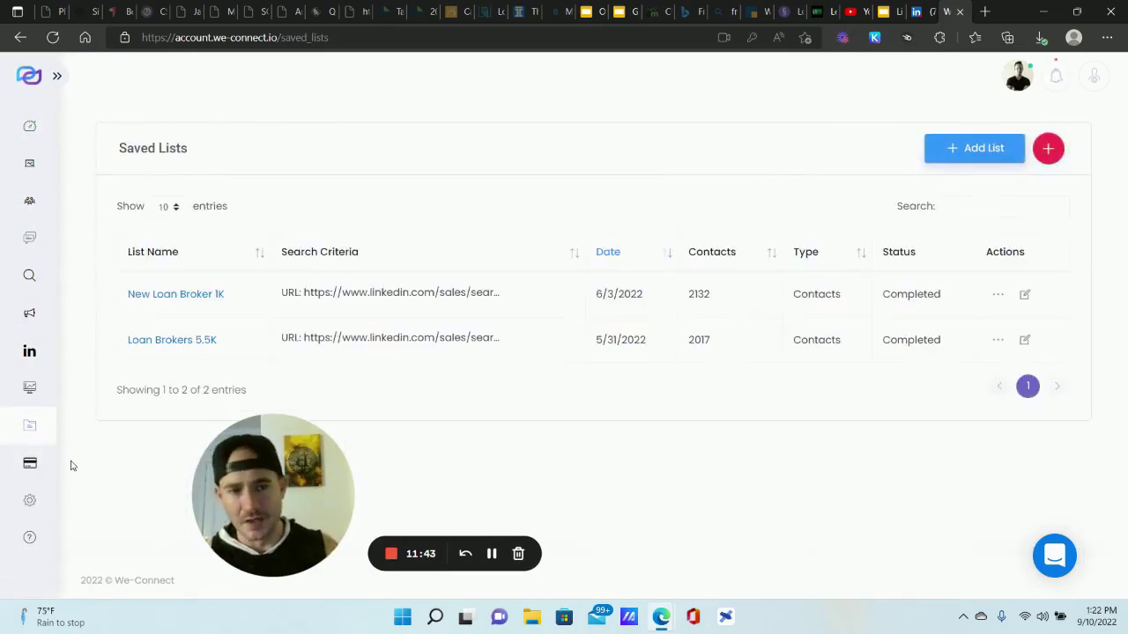
Add a list by searching with the copied LinkedIn people-search URL, using the 1st Connections option
{"action": "left_click", "coordinate": [982, 151]}
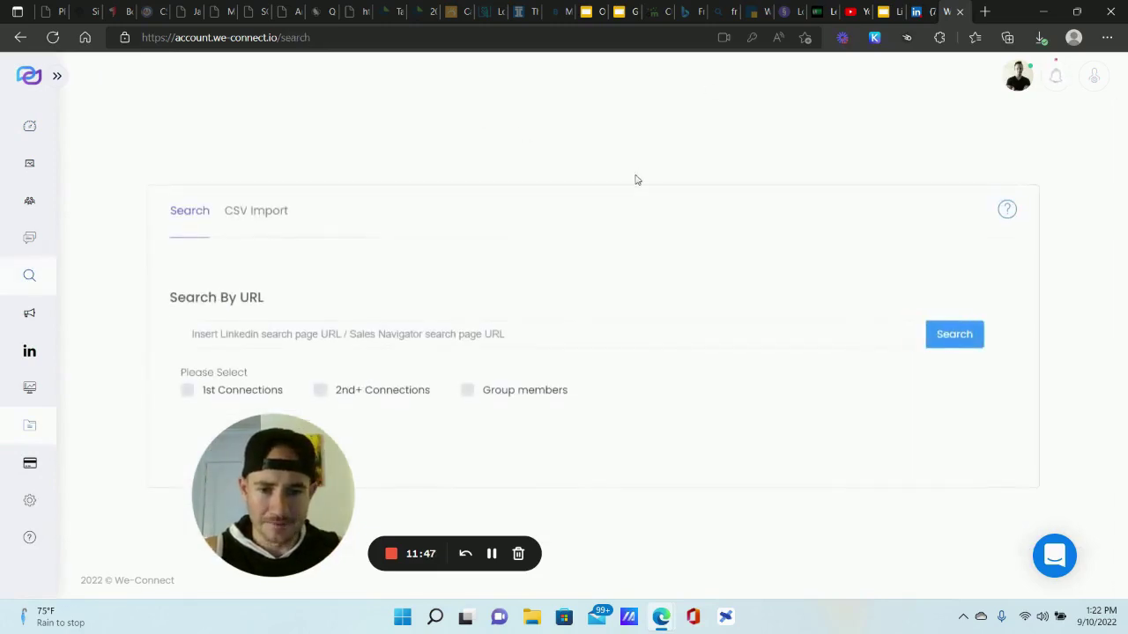
{"action": "left_click_drag", "start_coordinate": [213, 491], "coordinate": [193, 496]}
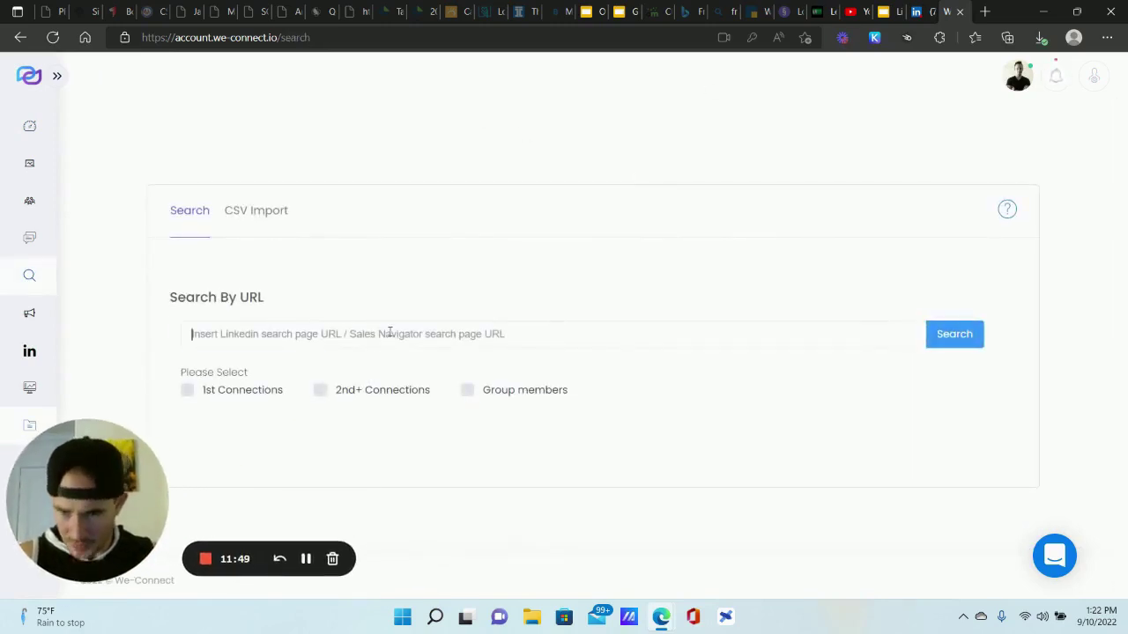
{"action": "right_click", "coordinate": [389, 330]}
{"action": "left_click", "coordinate": [452, 354]}
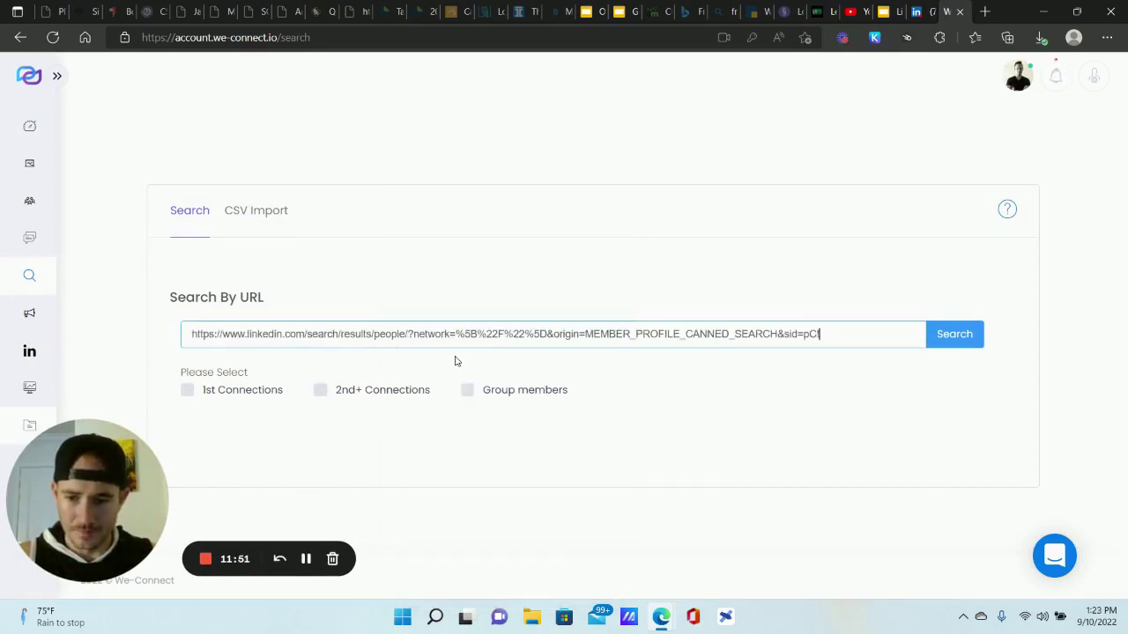
{"action": "left_click", "coordinate": [830, 257]}
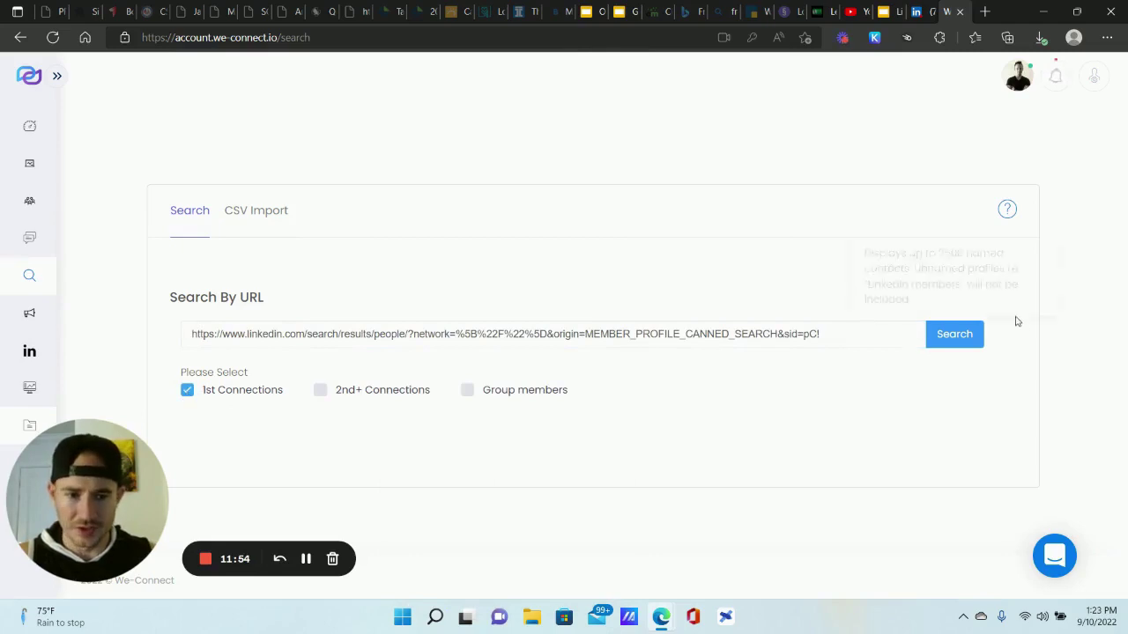
{"action": "left_click", "coordinate": [952, 339]}
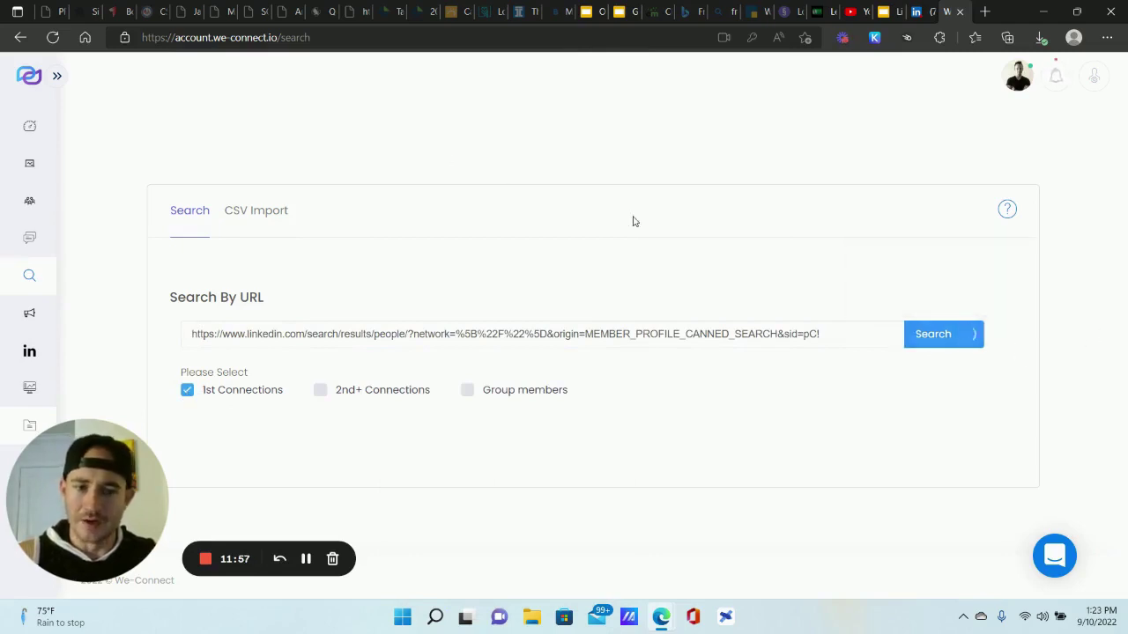
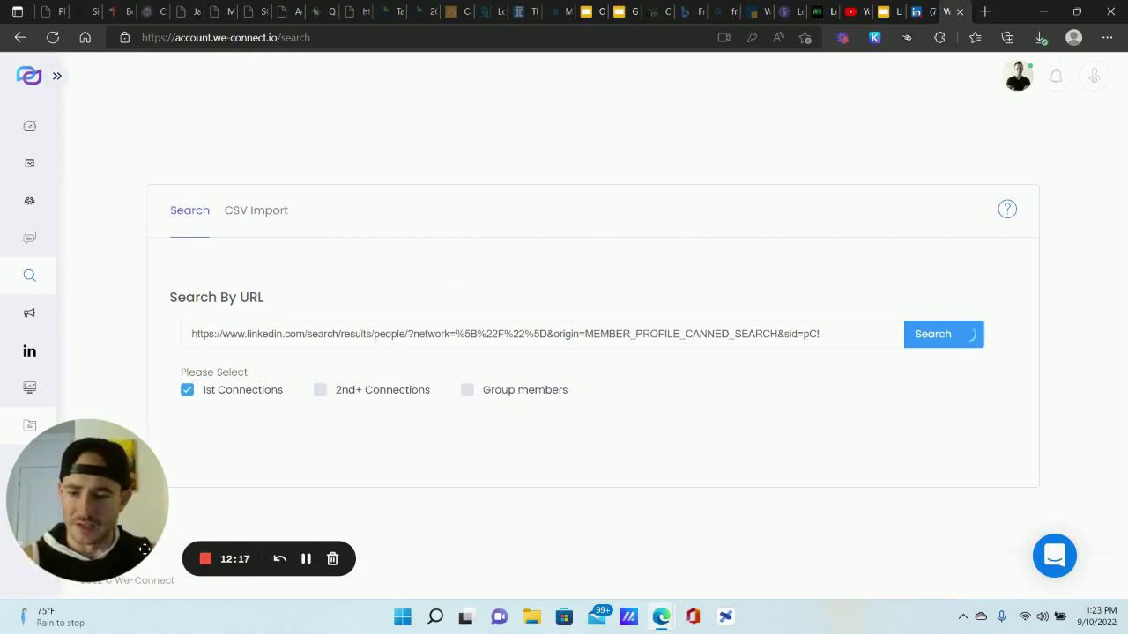
Start a new campaign in the campaign manager and name it Test
{"action": "mouse_move", "coordinate": [70, 477]}
{"action": "left_click_drag", "start_coordinate": [70, 476], "coordinate": [309, 472]}
{"action": "mouse_move", "coordinate": [17, 322]}
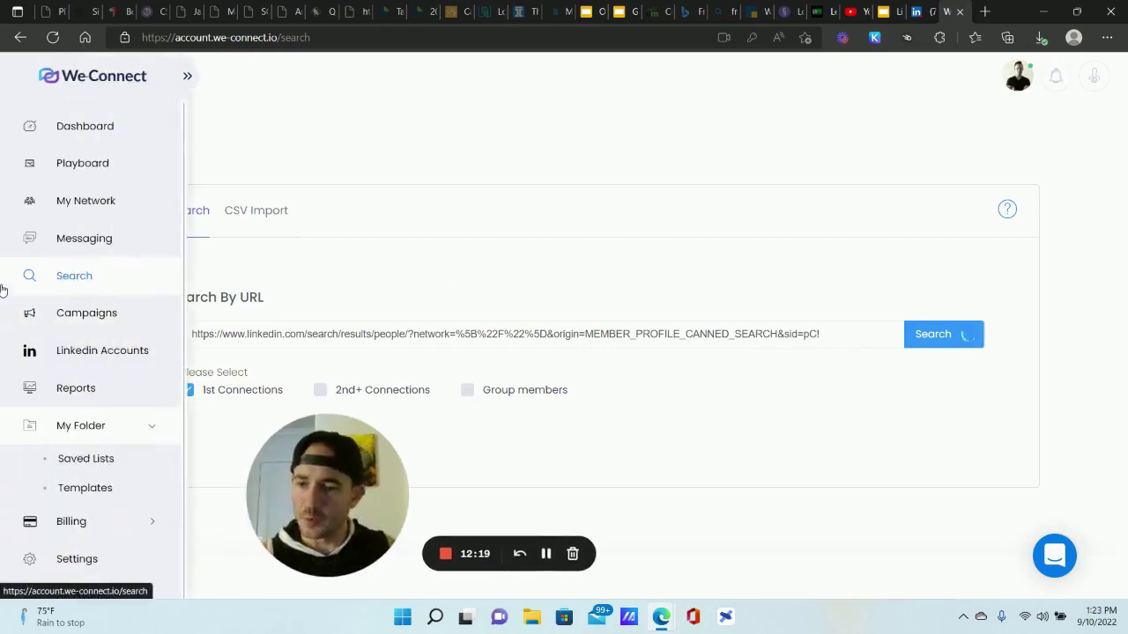
{"action": "left_click", "coordinate": [88, 320]}
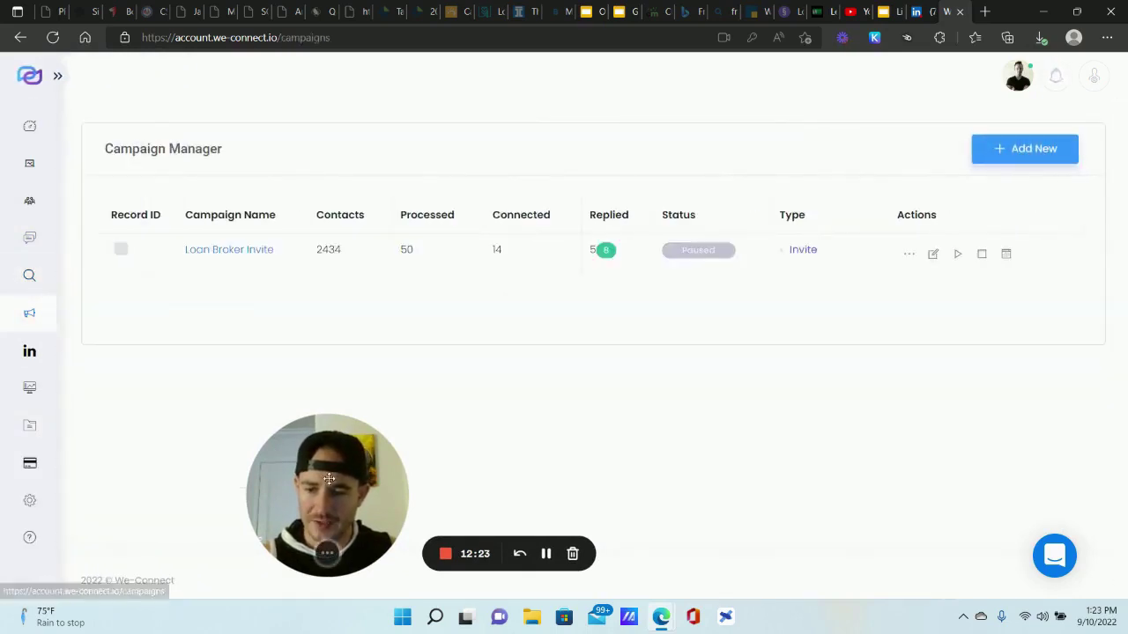
{"action": "left_click_drag", "start_coordinate": [286, 477], "coordinate": [94, 490]}
{"action": "left_click", "coordinate": [1013, 149]}
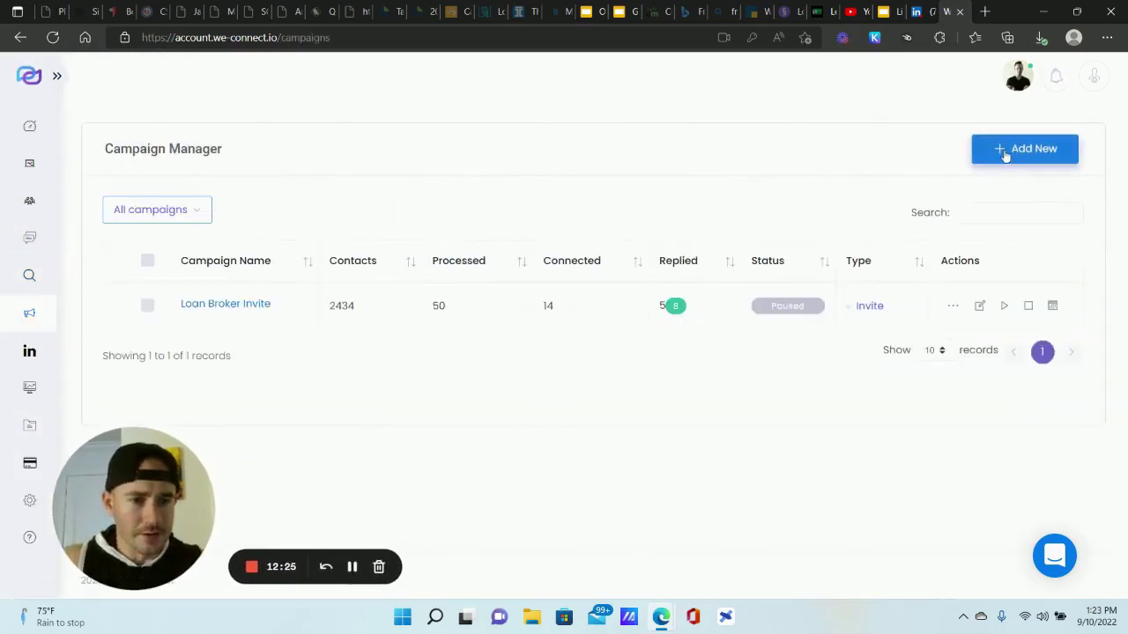
{"action": "left_click", "coordinate": [448, 210]}
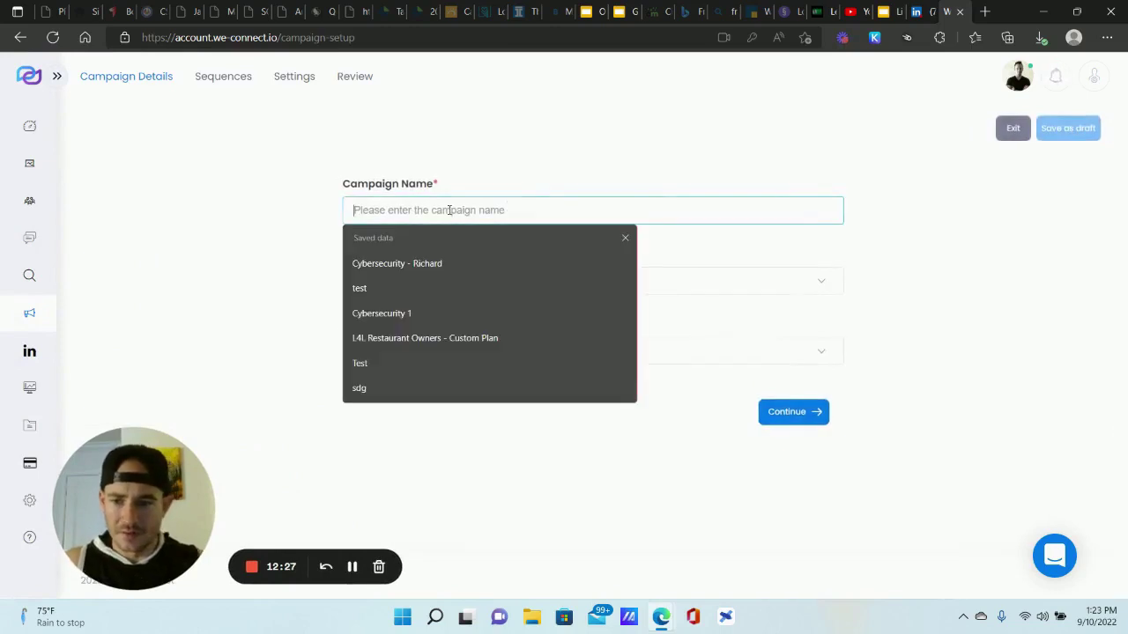
{"action": "type", "text": "Test"}
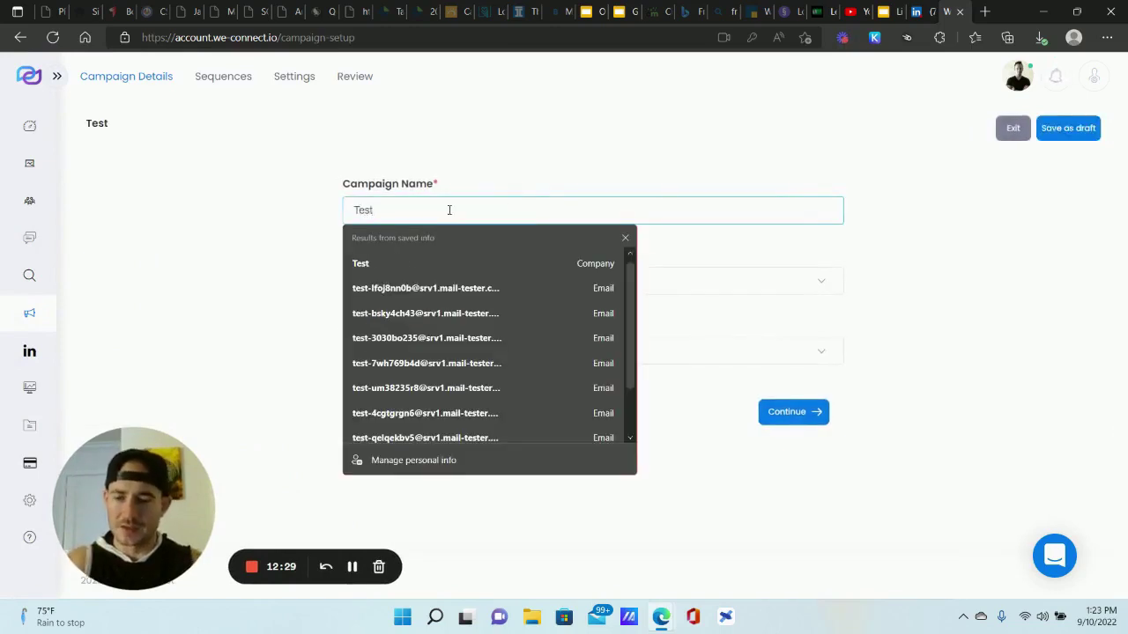
{"action": "left_click", "coordinate": [509, 137]}
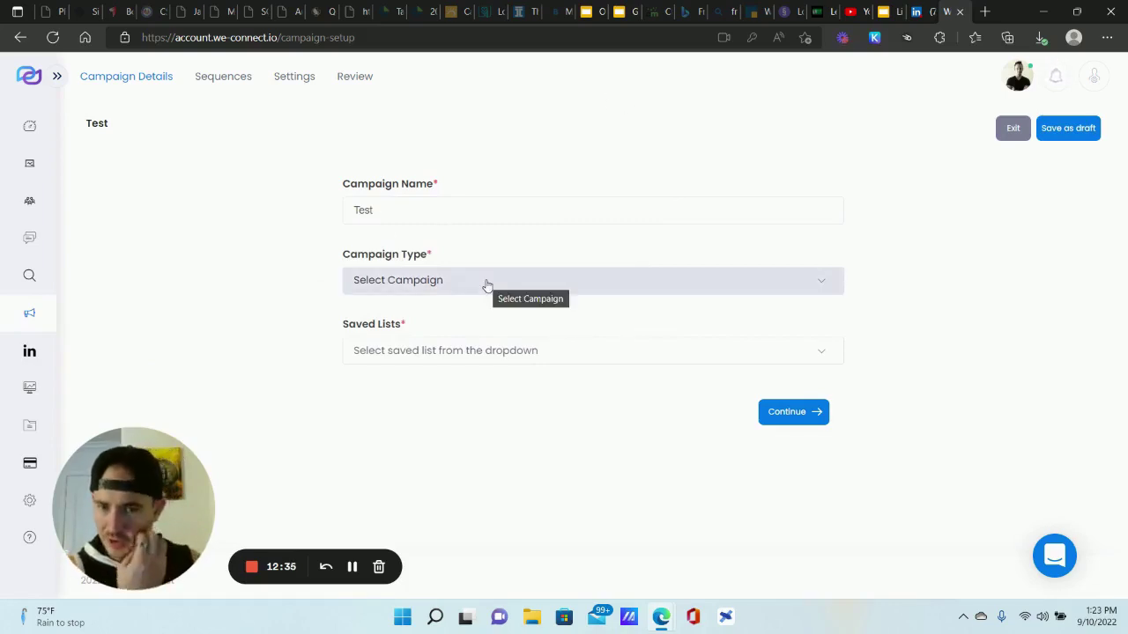
Set the campaign type to Message 1st connections and try to choose a saved list and continue
{"action": "left_click", "coordinate": [424, 283]}
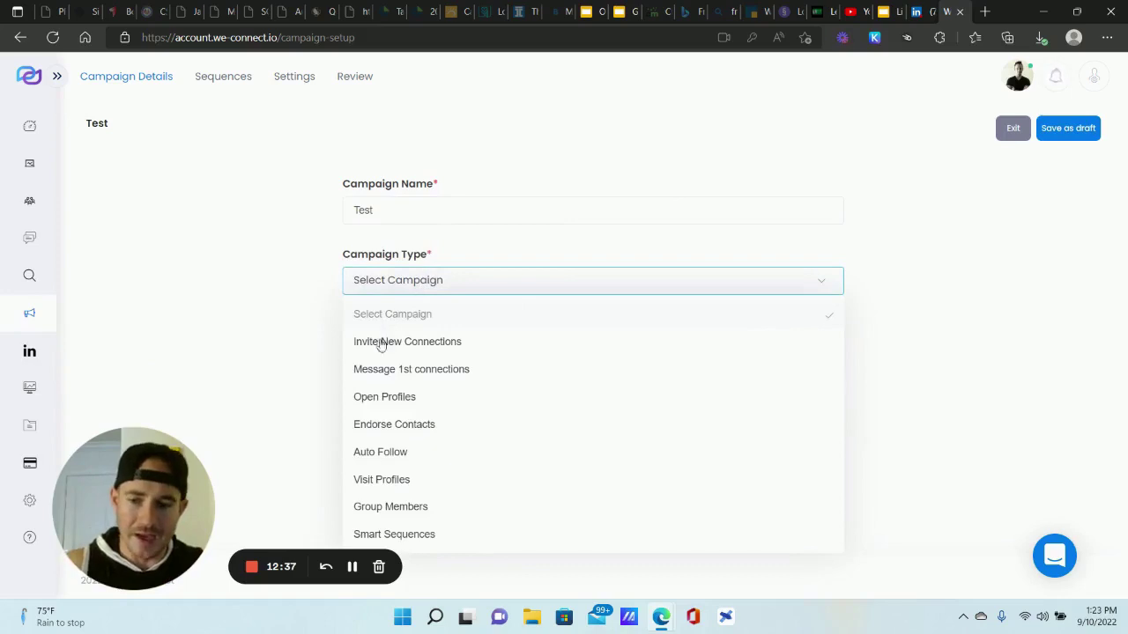
{"action": "left_click", "coordinate": [380, 370]}
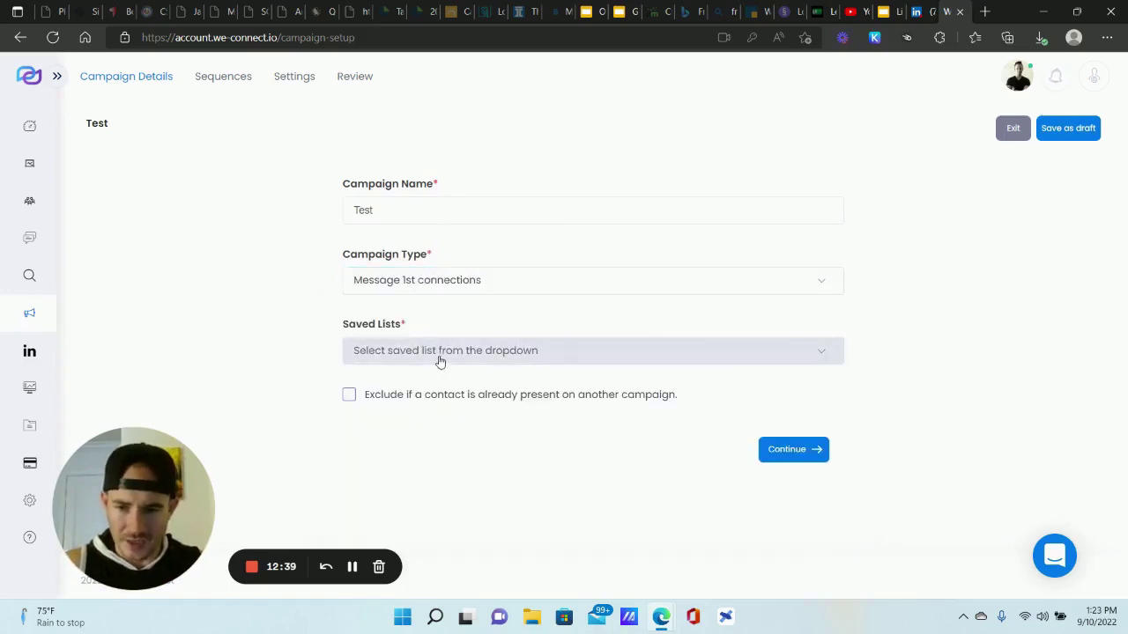
{"action": "left_click", "coordinate": [439, 356]}
{"action": "left_click", "coordinate": [831, 352]}
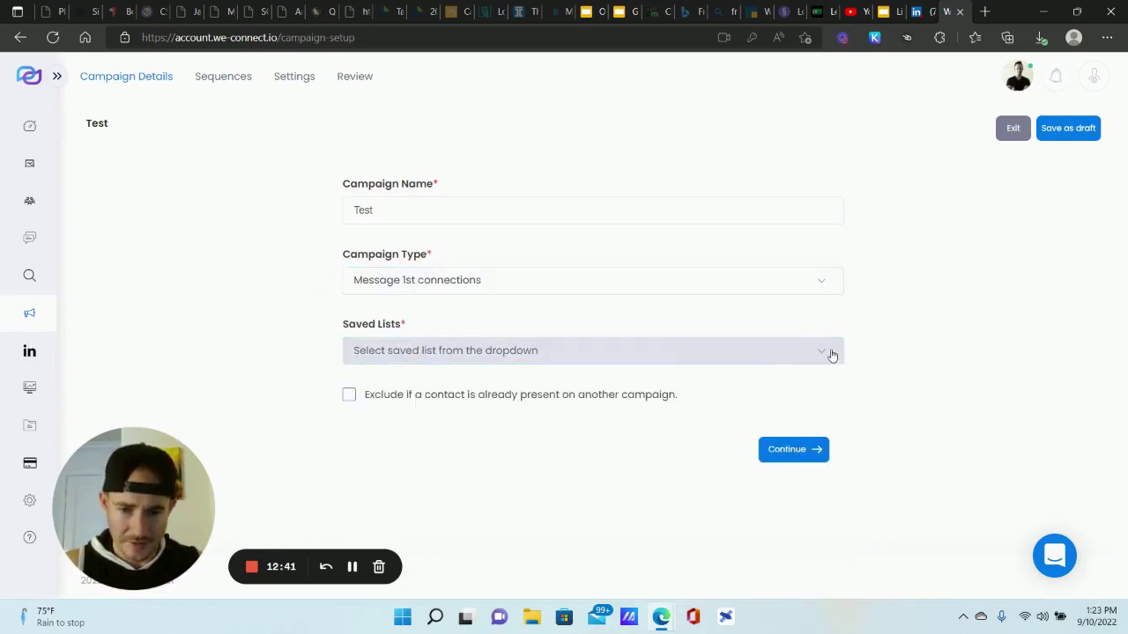
{"action": "left_click", "coordinate": [823, 352]}
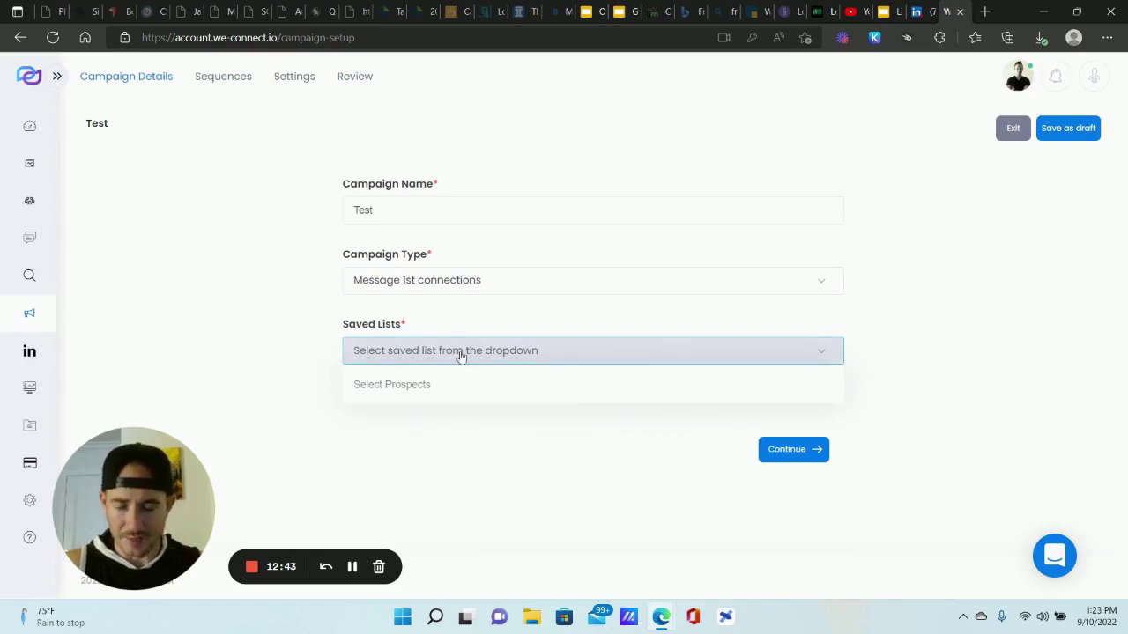
{"action": "left_click", "coordinate": [464, 390]}
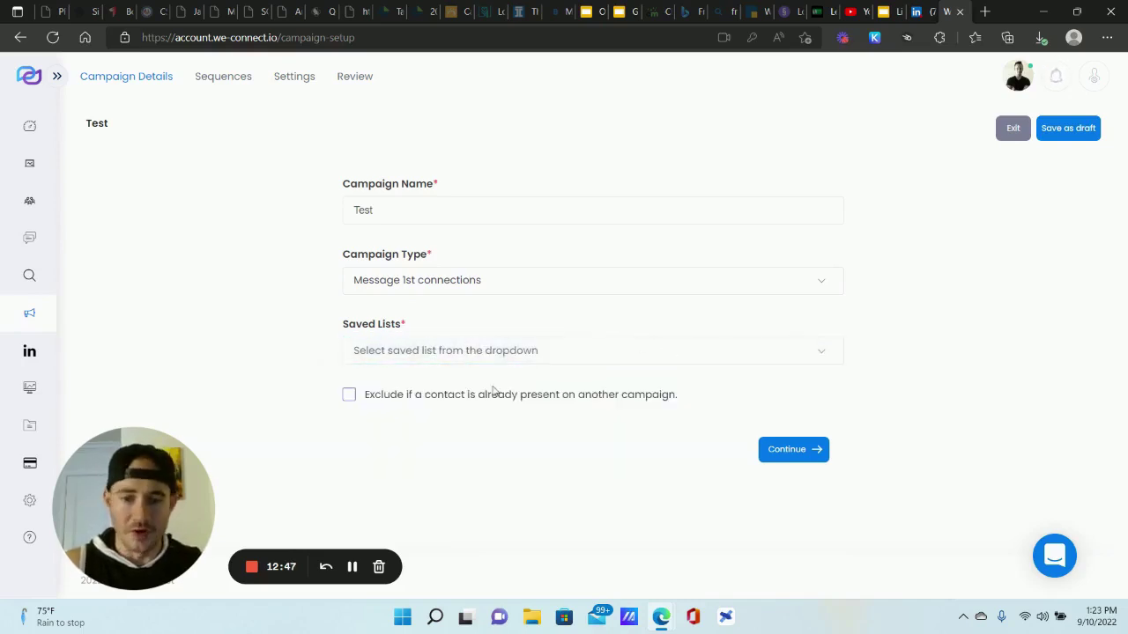
{"action": "left_click", "coordinate": [791, 448]}
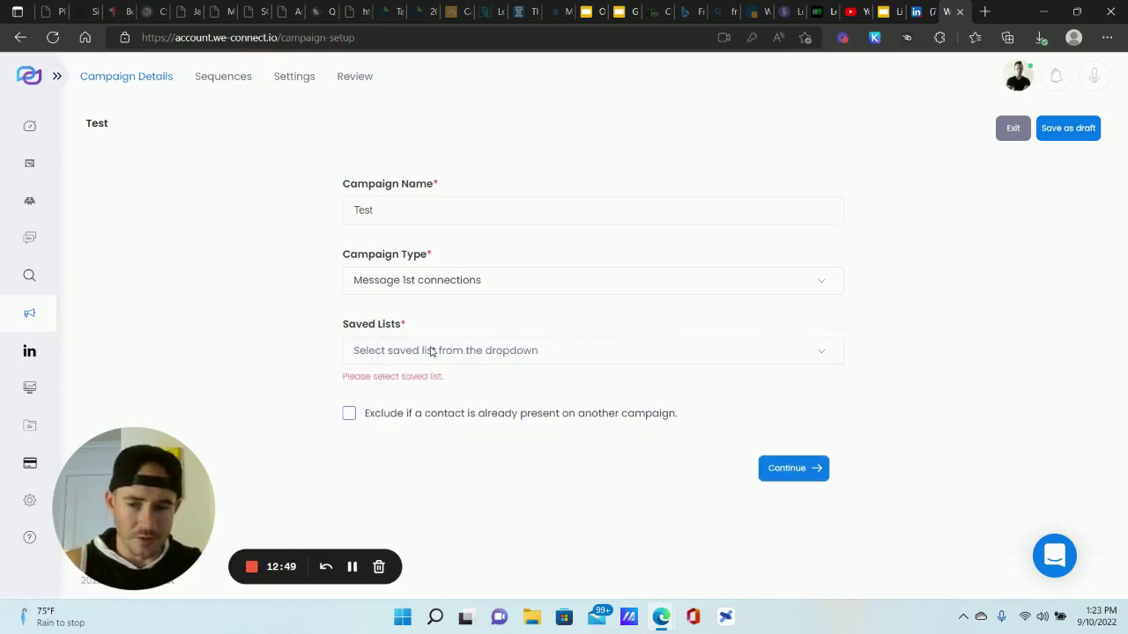
{"action": "left_click_drag", "start_coordinate": [162, 487], "coordinate": [266, 488]}
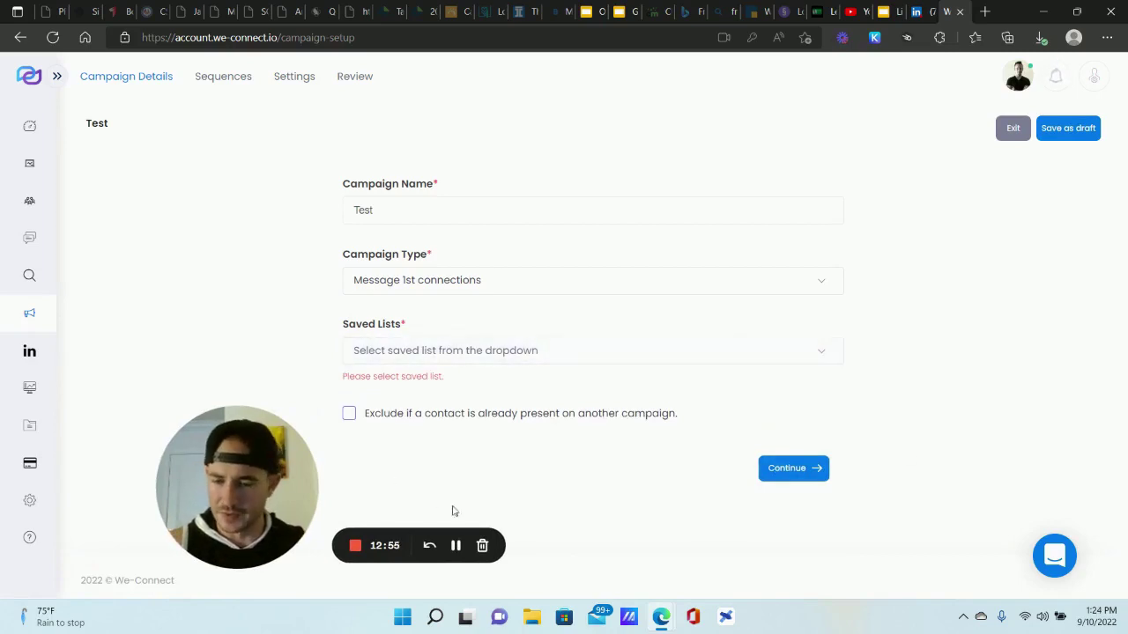
{"action": "left_click", "coordinate": [455, 546]}
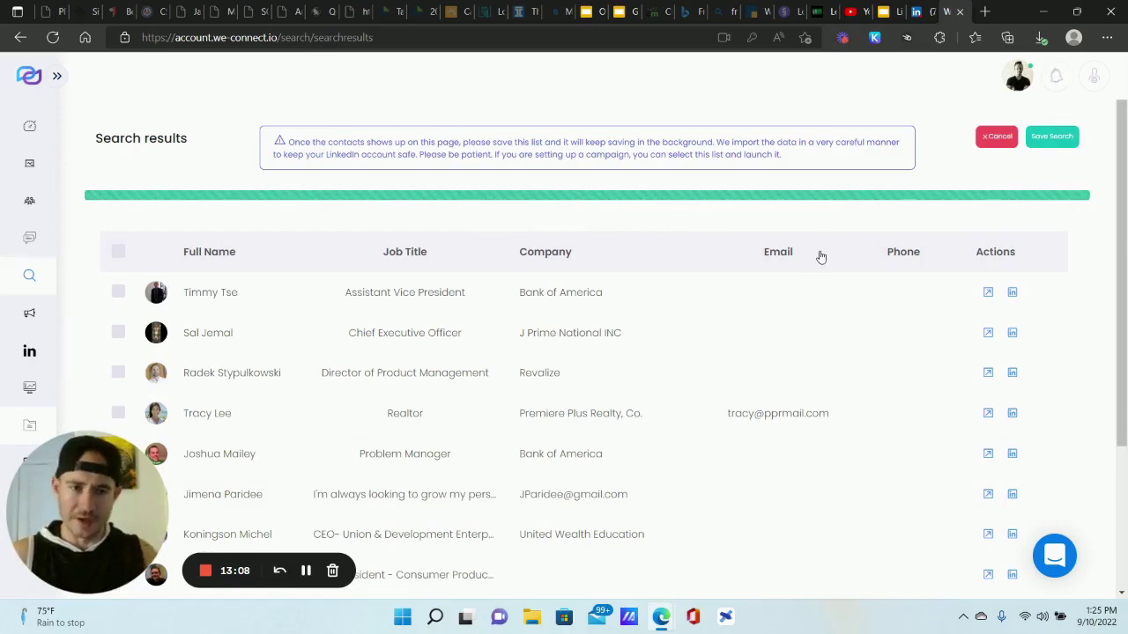
Save the LinkedIn connections search results as a list named Test
{"action": "left_click", "coordinate": [1052, 139]}
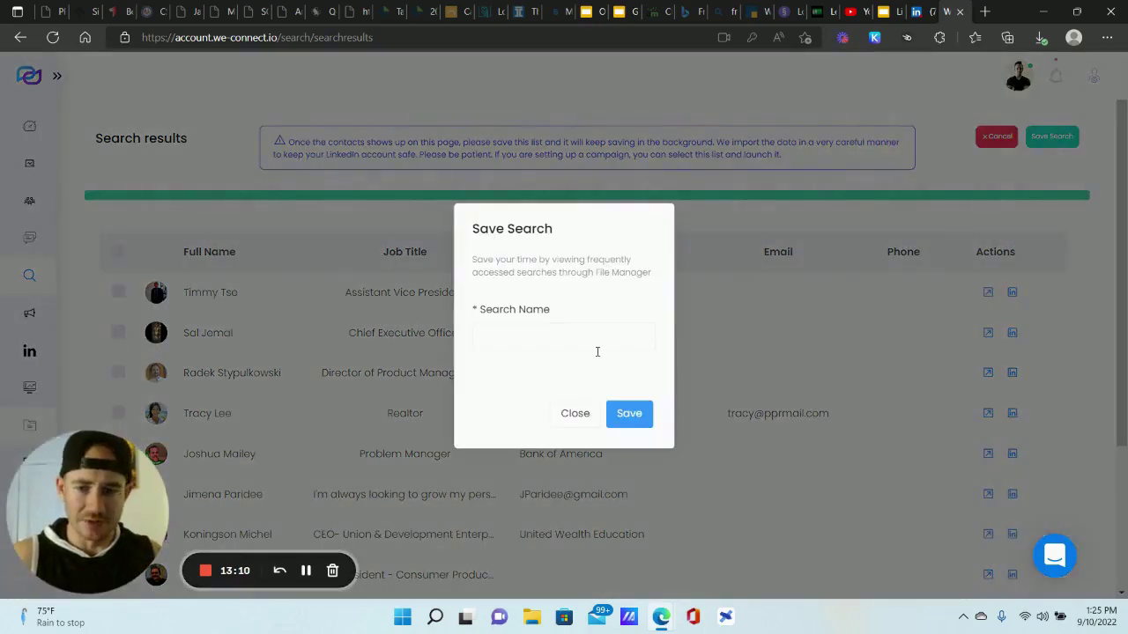
{"action": "left_click", "coordinate": [571, 335]}
{"action": "left_click", "coordinate": [564, 328]}
{"action": "left_click", "coordinate": [571, 333]}
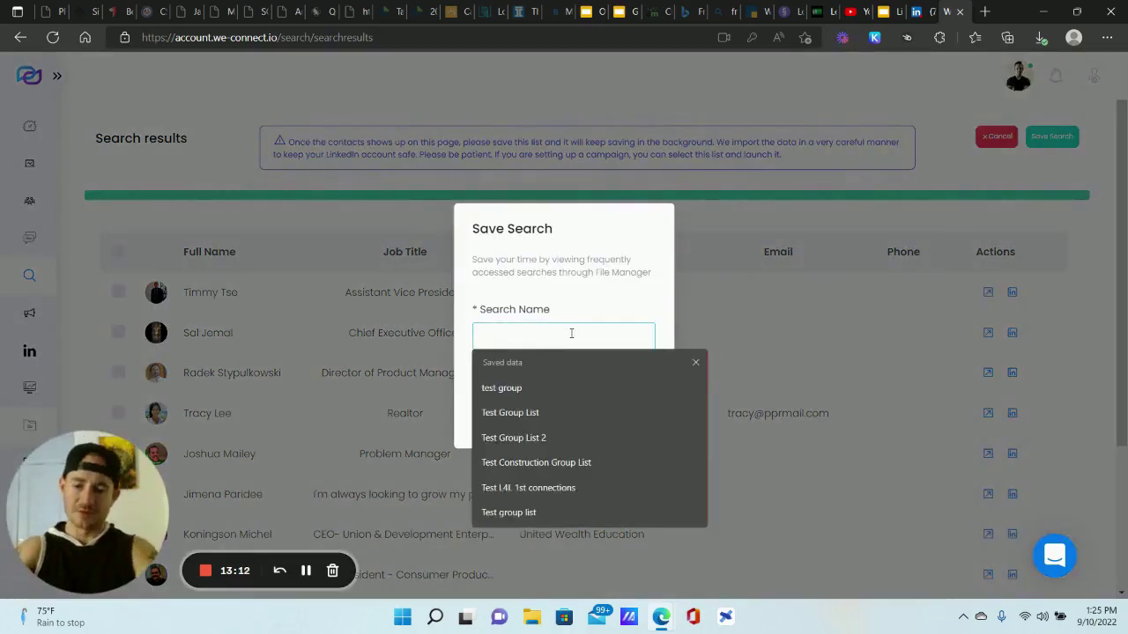
{"action": "type", "text": "Tewst"}
{"action": "key", "text": "BackSpace"}
{"action": "key", "text": "BackSpace"}
{"action": "key", "text": "BackSpace"}
{"action": "type", "text": "st"}
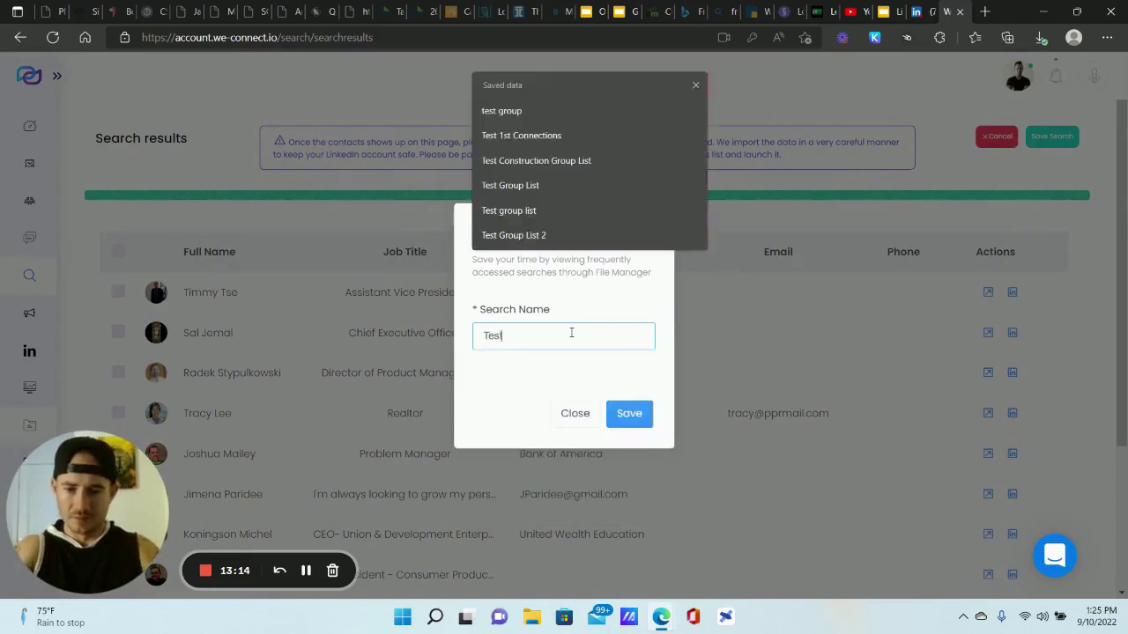
{"action": "left_click", "coordinate": [631, 414]}
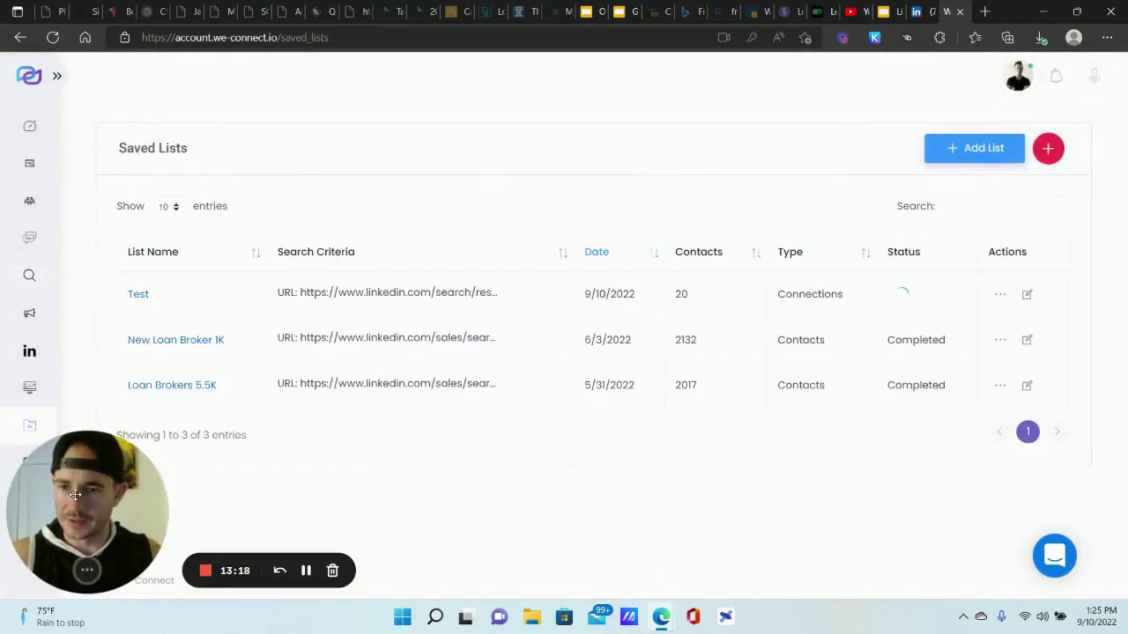
Start a new campaign in the campaign manager and enter Test as its campaign name
{"action": "mouse_move", "coordinate": [62, 264]}
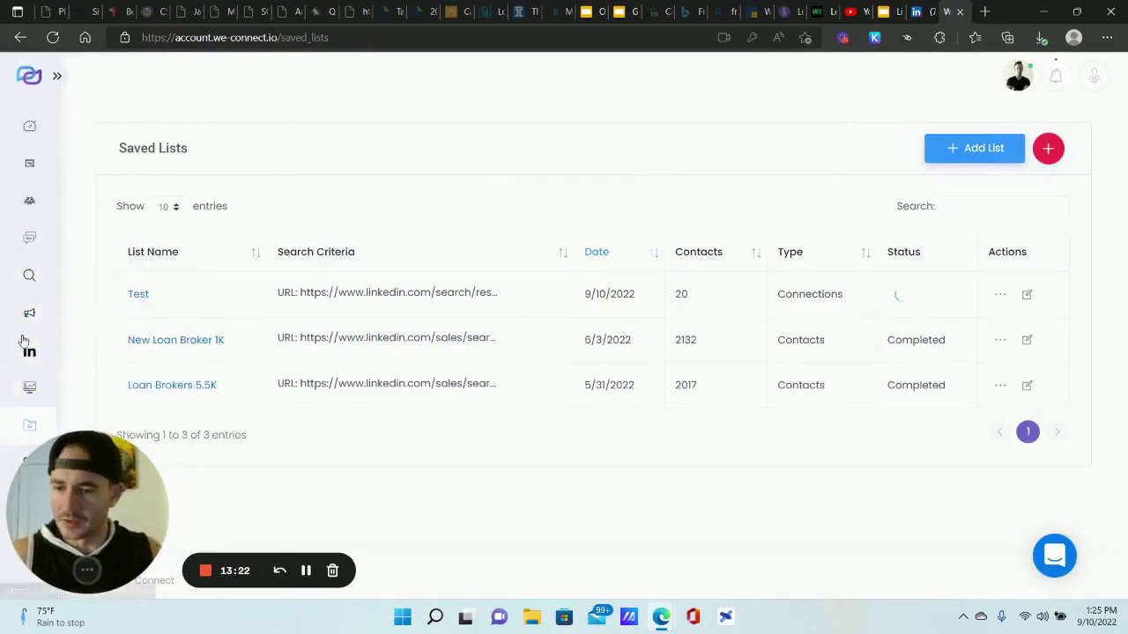
{"action": "left_click", "coordinate": [80, 314]}
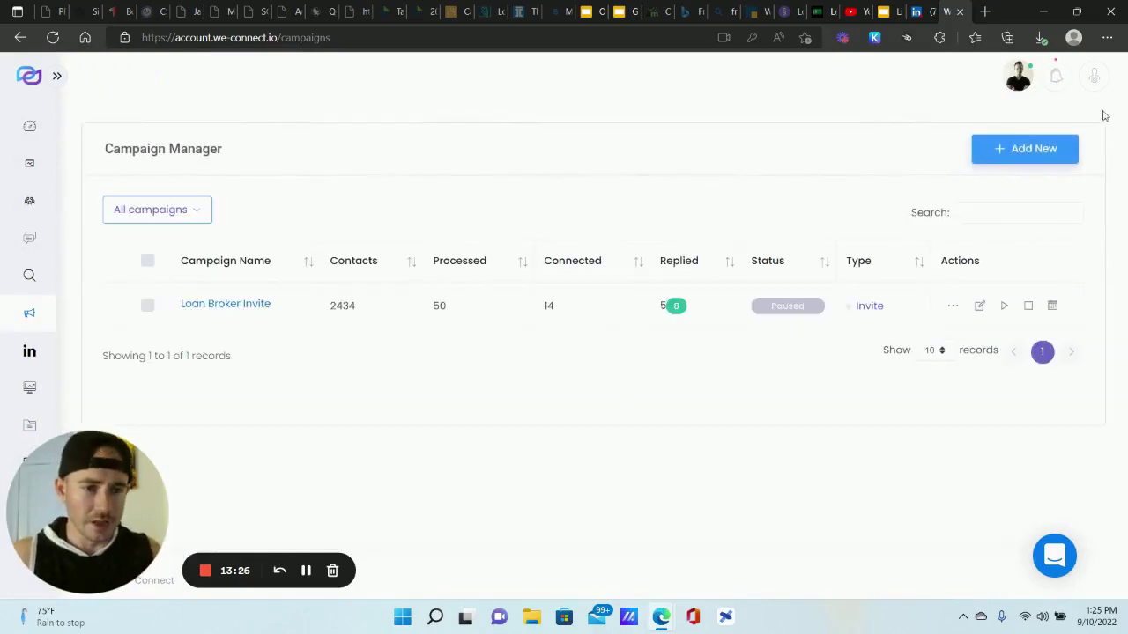
{"action": "left_click", "coordinate": [1048, 149]}
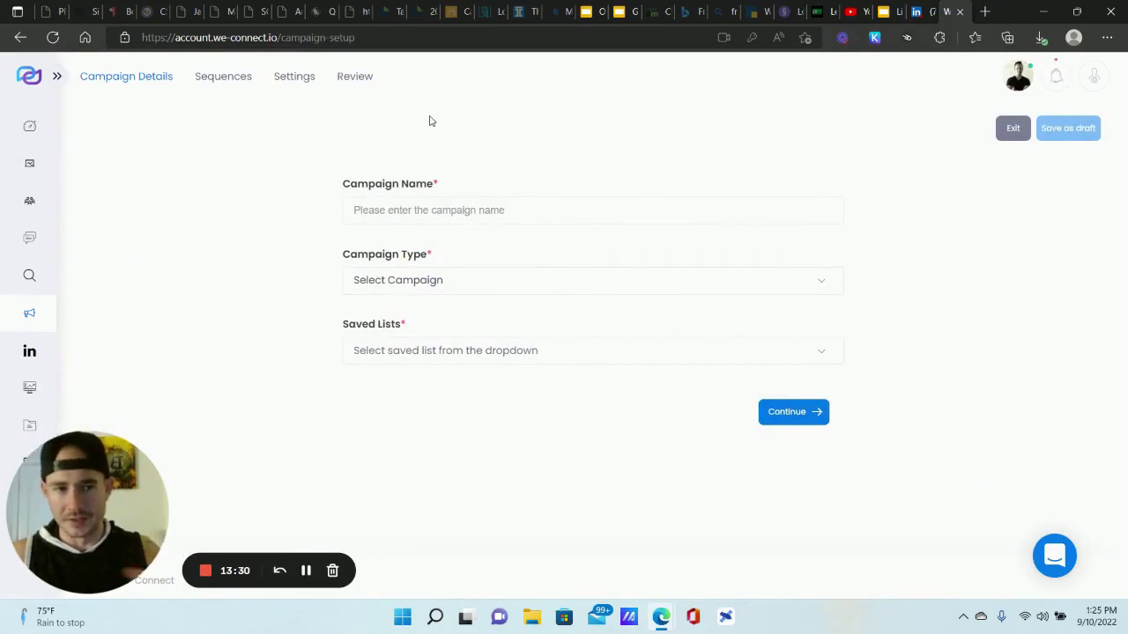
{"action": "left_click", "coordinate": [479, 215]}
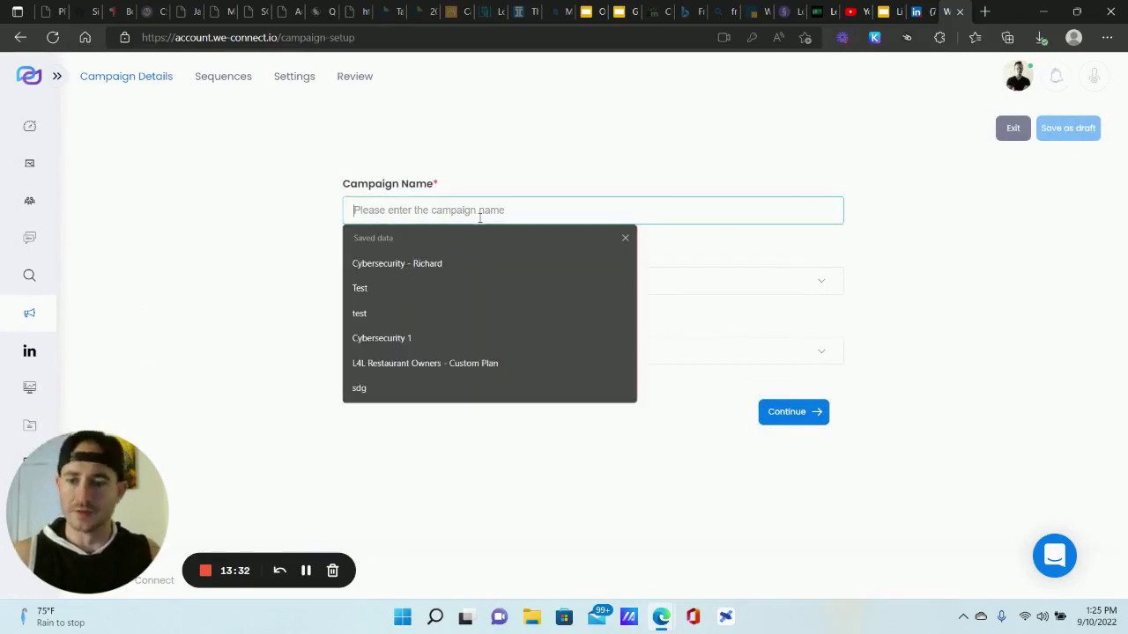
{"action": "type", "text": "Test"}
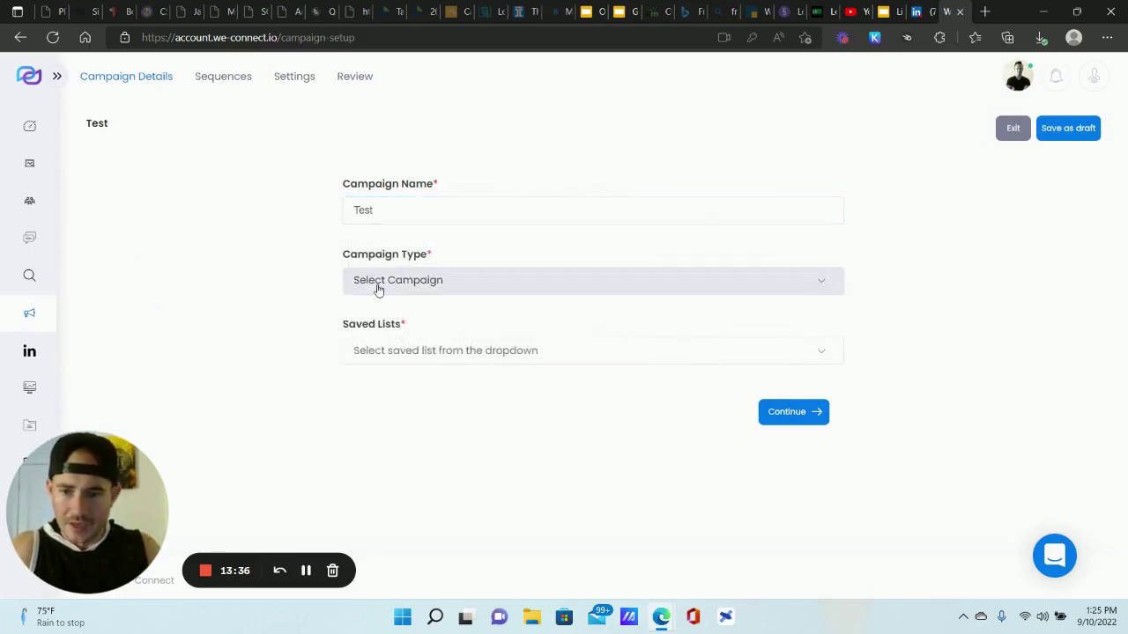
Set the campaign type to Message 1st connections, select the saved list Test and continue to the message sequence
{"action": "left_click", "coordinate": [379, 287]}
{"action": "left_click", "coordinate": [410, 368]}
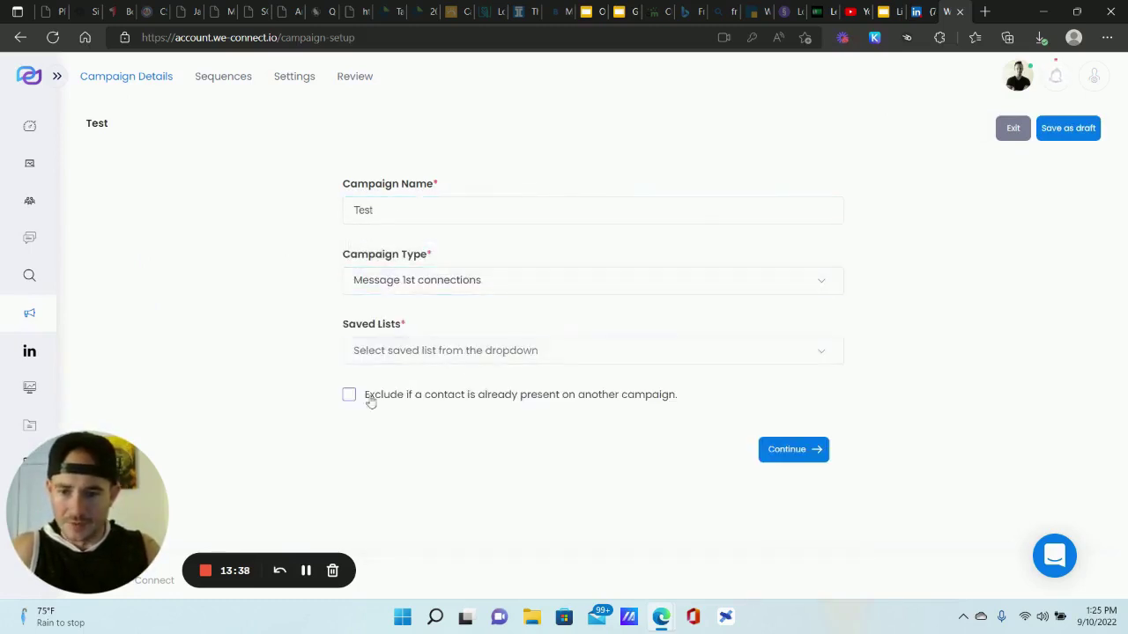
{"action": "left_click", "coordinate": [417, 352]}
{"action": "left_click", "coordinate": [529, 428]}
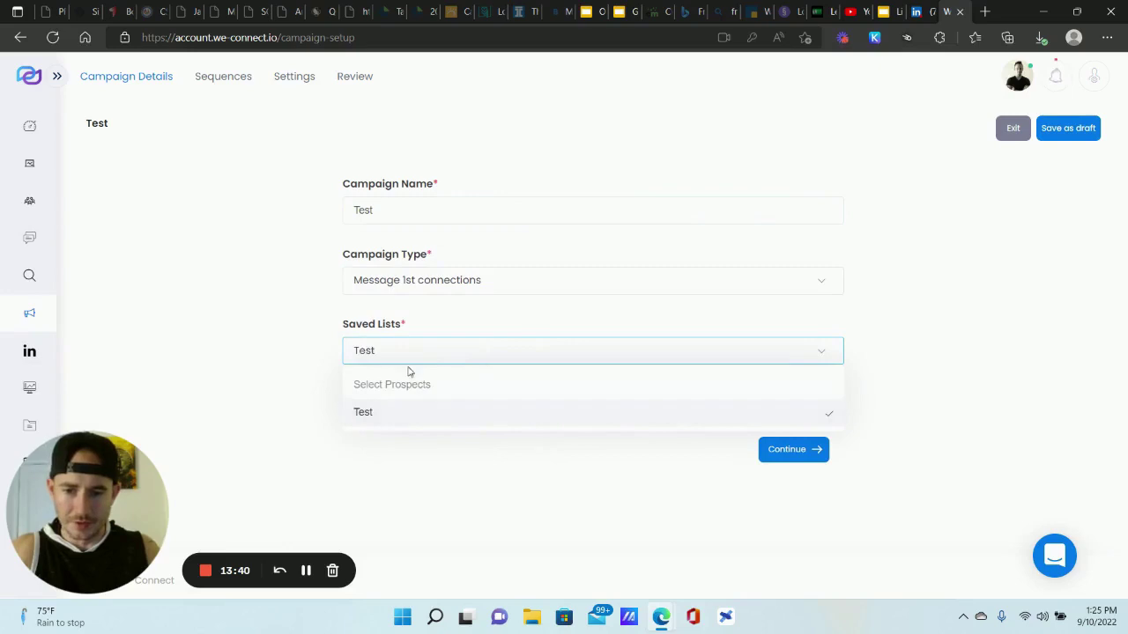
{"action": "left_click", "coordinate": [646, 521]}
{"action": "left_click", "coordinate": [807, 456]}
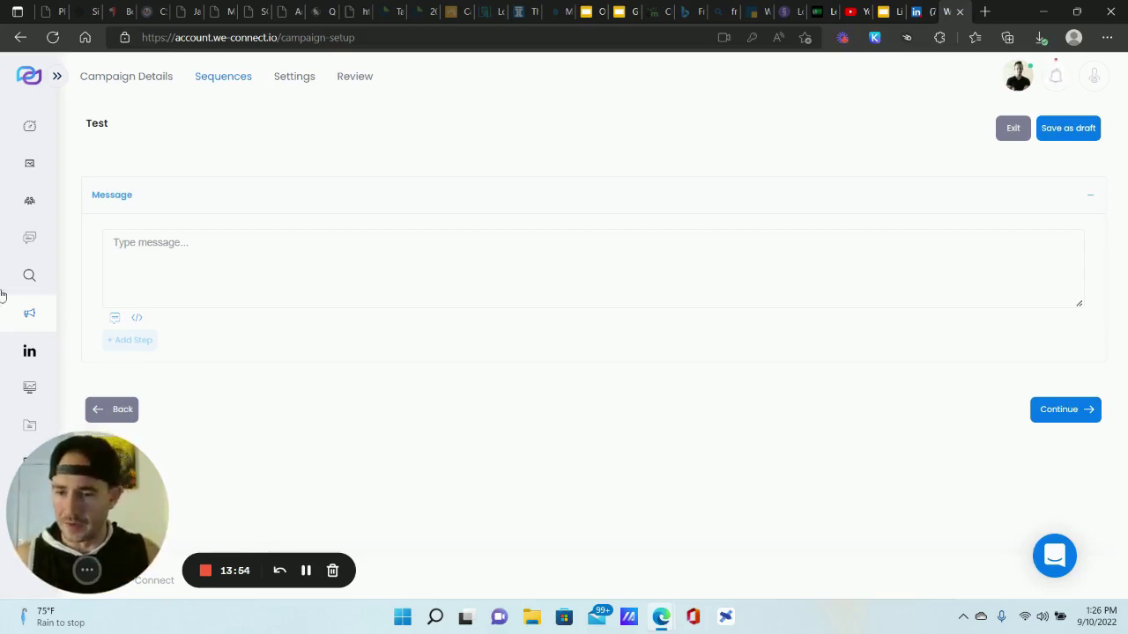
Write the first message as "Hey" followed by the [FIRST_NAME] variable, leaving its fallback empty
{"action": "left_click", "coordinate": [158, 253]}
{"action": "type", "text": "Hey"}
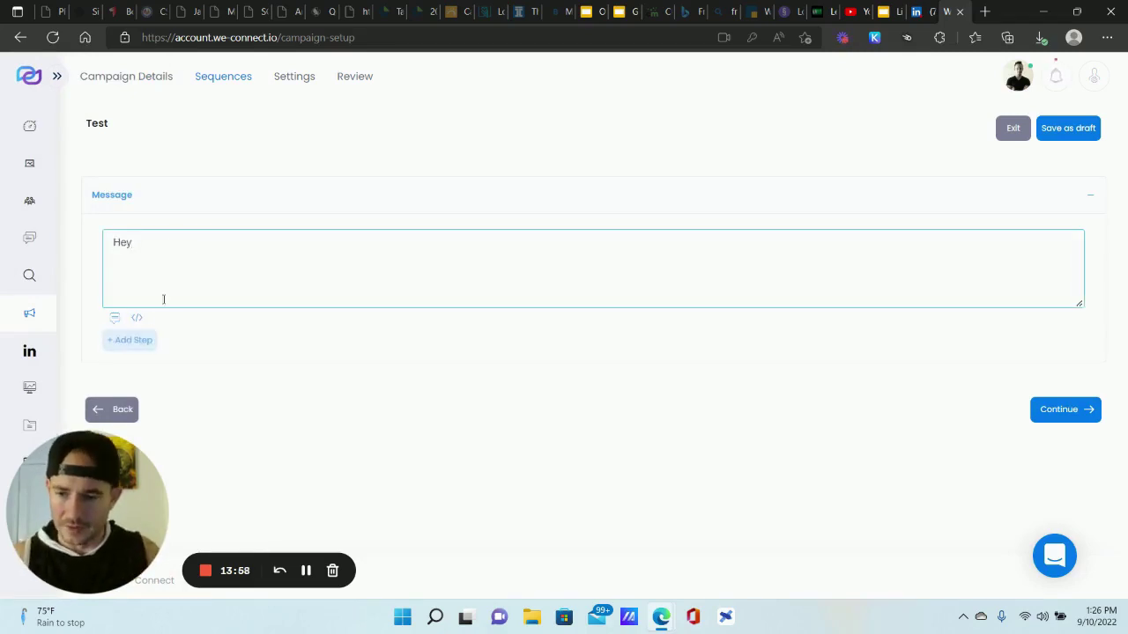
{"action": "left_click", "coordinate": [137, 318]}
{"action": "left_click", "coordinate": [202, 349]}
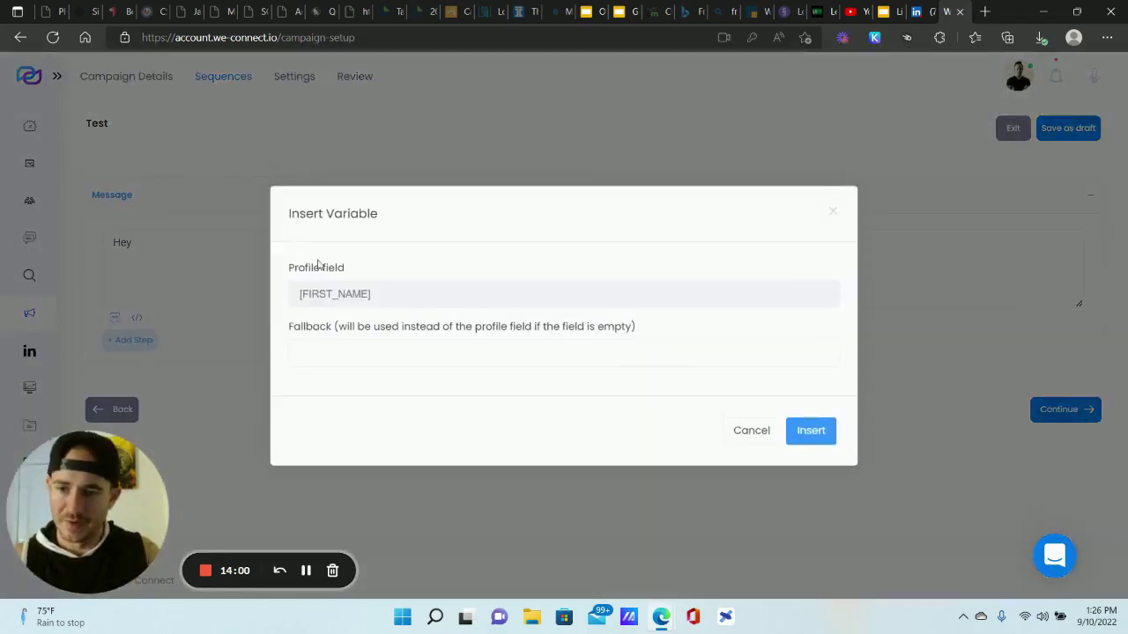
{"action": "left_click", "coordinate": [810, 430]}
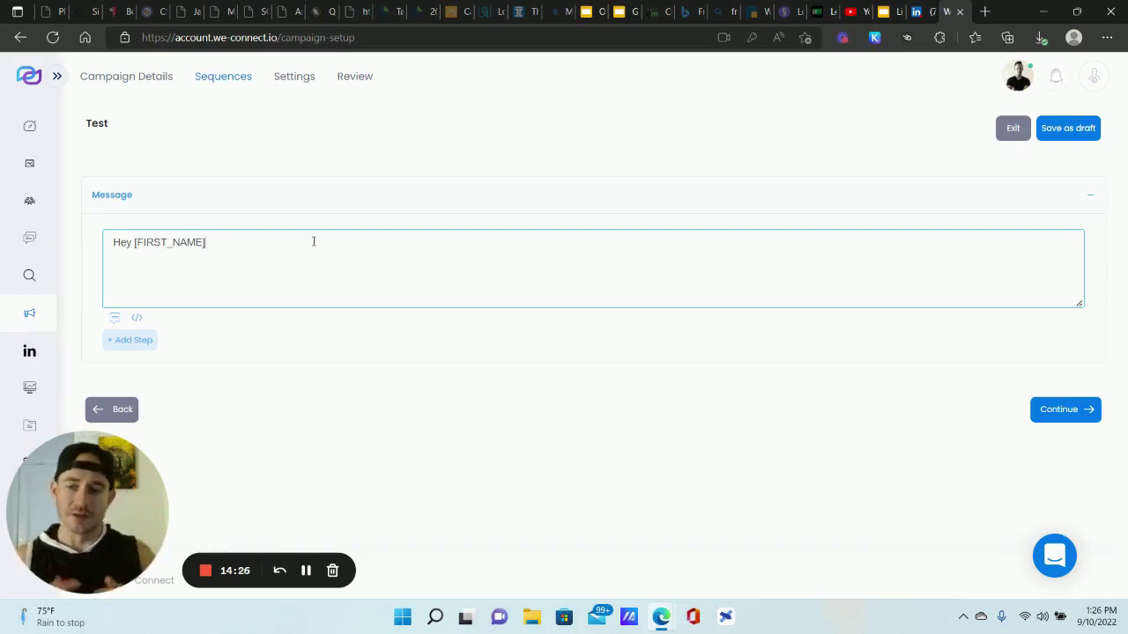
Add a follow-up step to the message sequence and begin editing its message text
{"action": "left_click", "coordinate": [130, 340]}
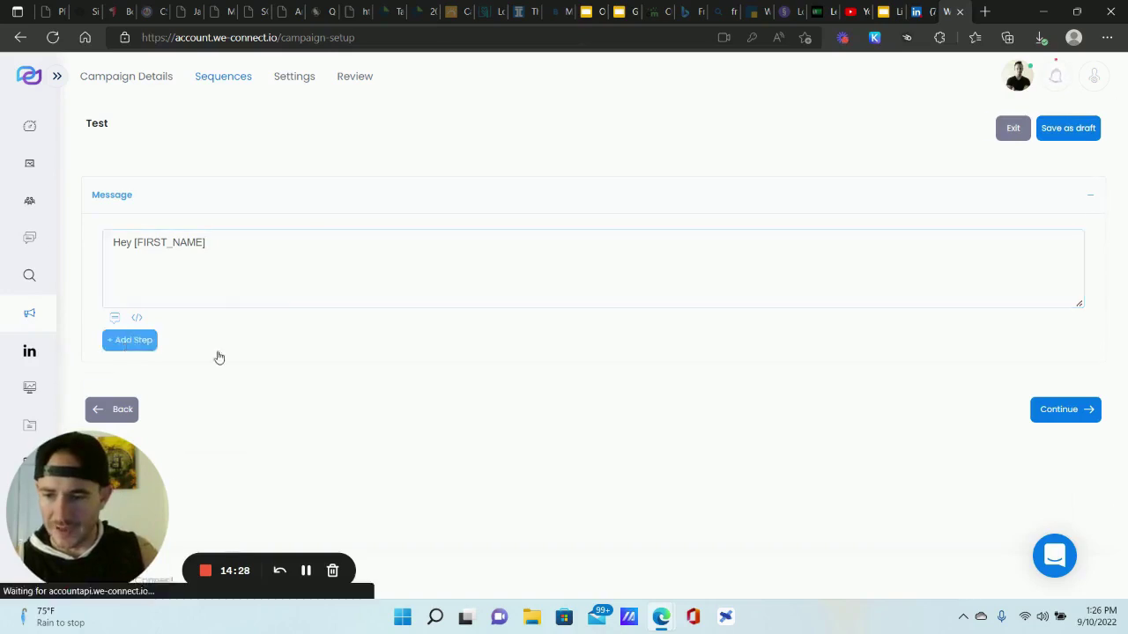
{"action": "scroll", "coordinate": [269, 273], "scroll_direction": "down", "scroll_amount": 1}
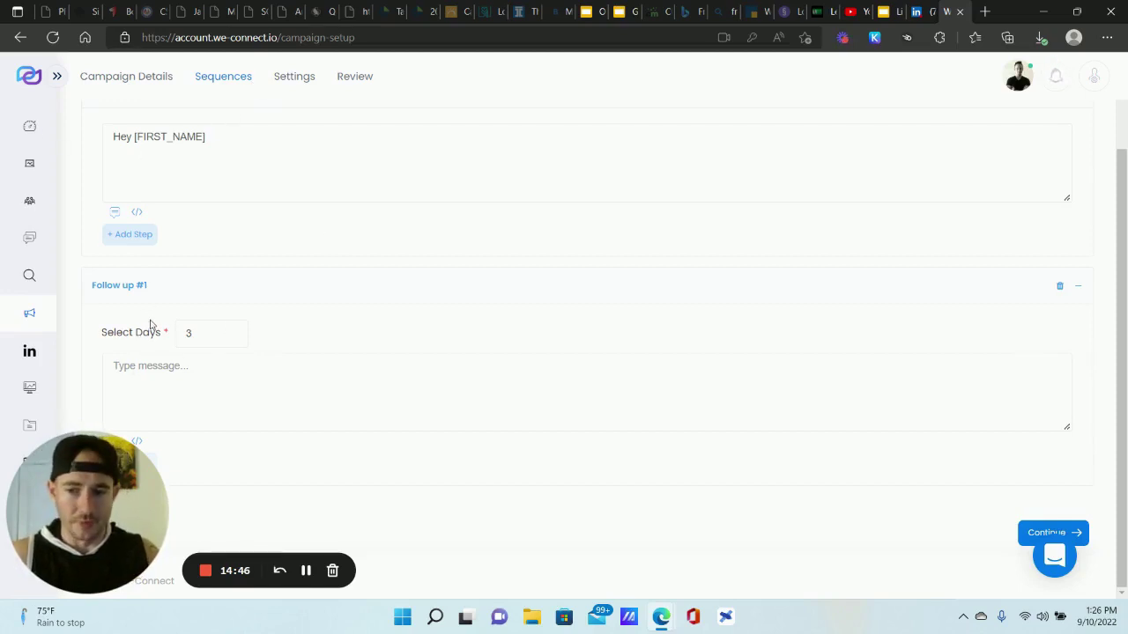
{"action": "left_click", "coordinate": [185, 373]}
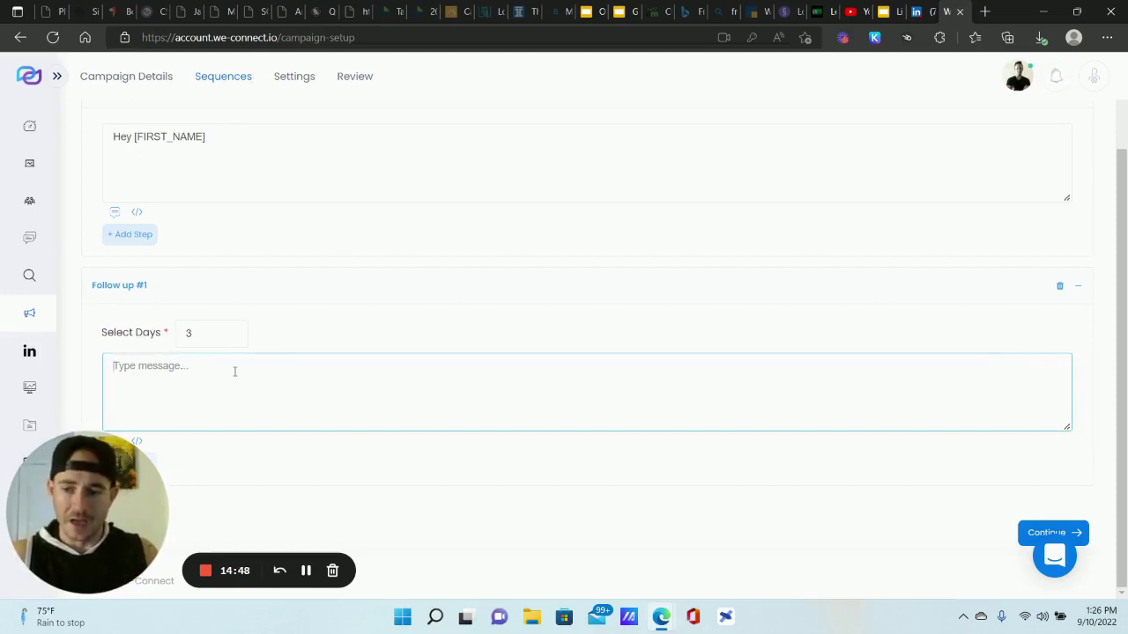